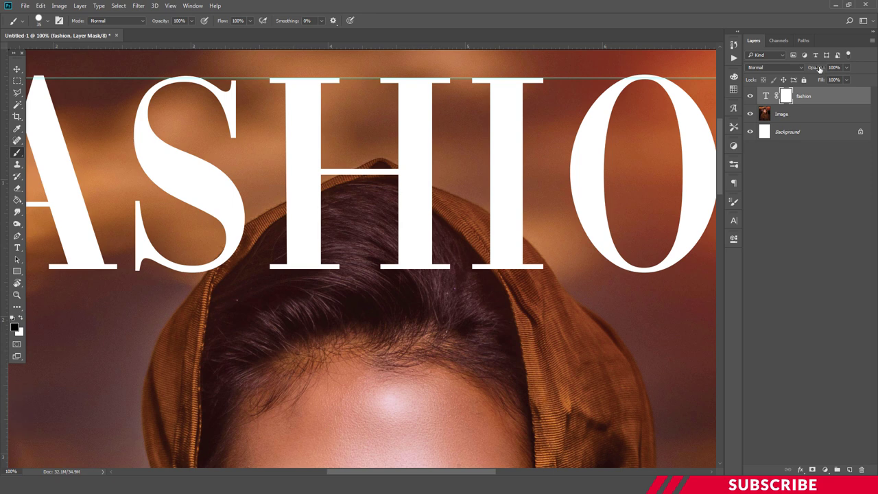
# - Drop the FASHION layer to 50% opacity, zoom in, and mask the letters over her hair
pyautogui.moveTo(820, 69); pyautogui.dragTo(814, 69)
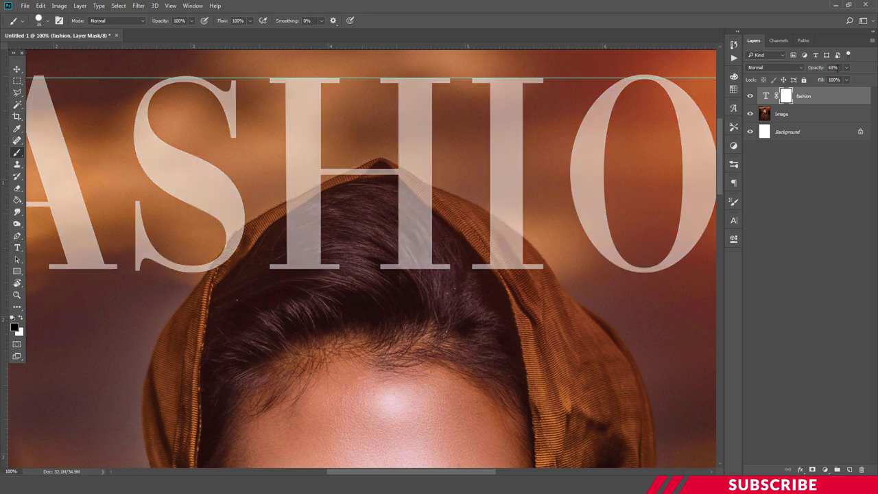
pyautogui.write('50')
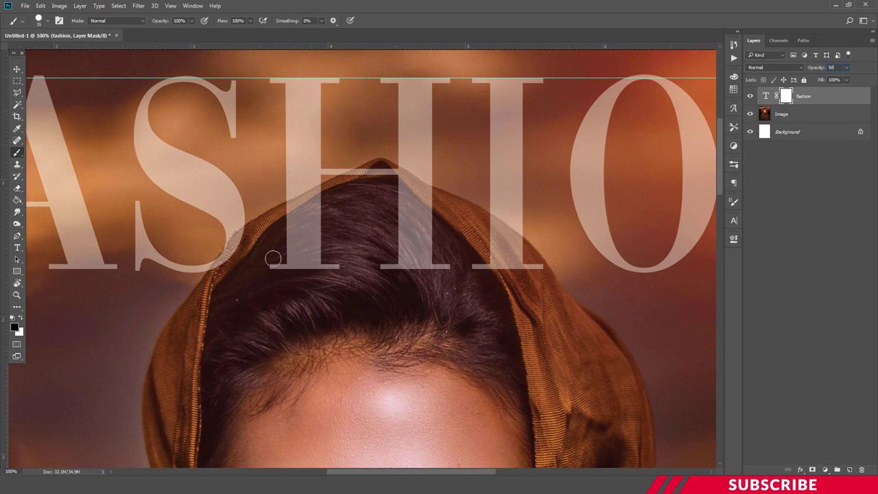
pyautogui.hotkey('ctrl', '+')
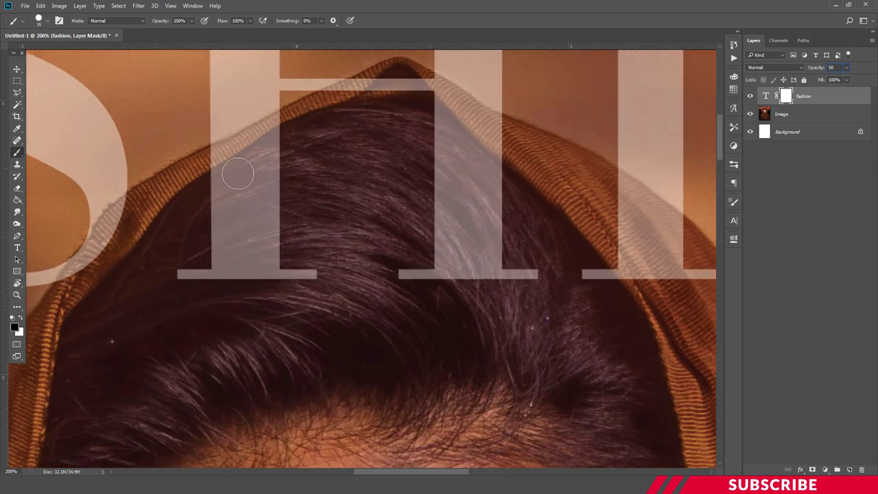
pyautogui.click(237, 173)
pyautogui.press(']')
pyautogui.press(']')
pyautogui.press(']')
pyautogui.press(']')
pyautogui.press(']')
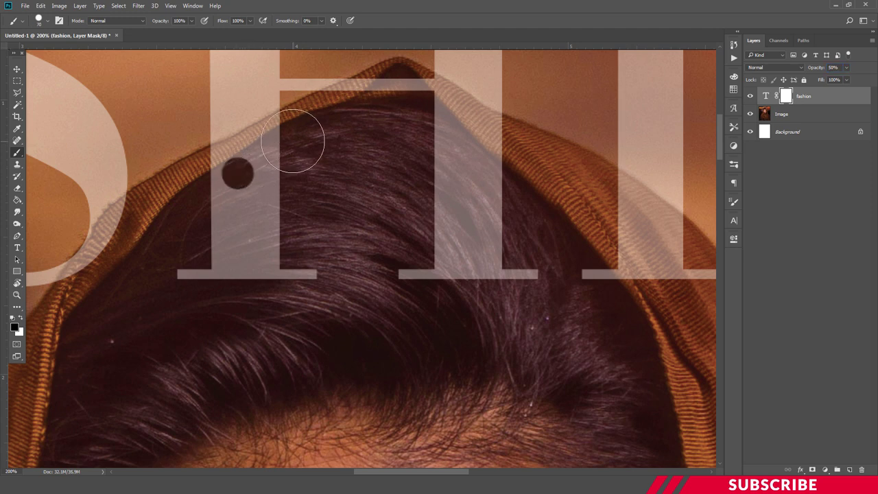
pyautogui.click(291, 144)
pyautogui.moveTo(268, 160); pyautogui.dragTo(226, 176)
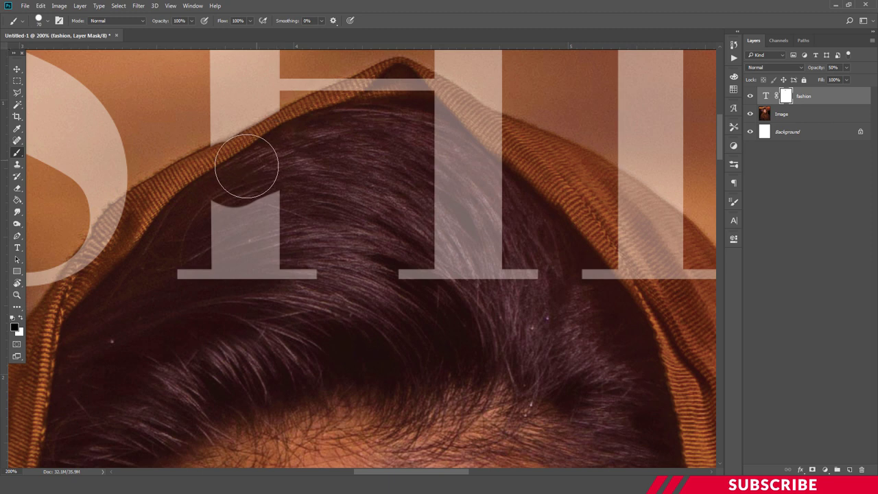
pyautogui.moveTo(220, 213)
pyautogui.mouseDown()
pyautogui.moveTo(284, 253)
pyautogui.moveTo(195, 277)
pyautogui.moveTo(307, 294)
pyautogui.moveTo(133, 333)
pyautogui.mouseUp()
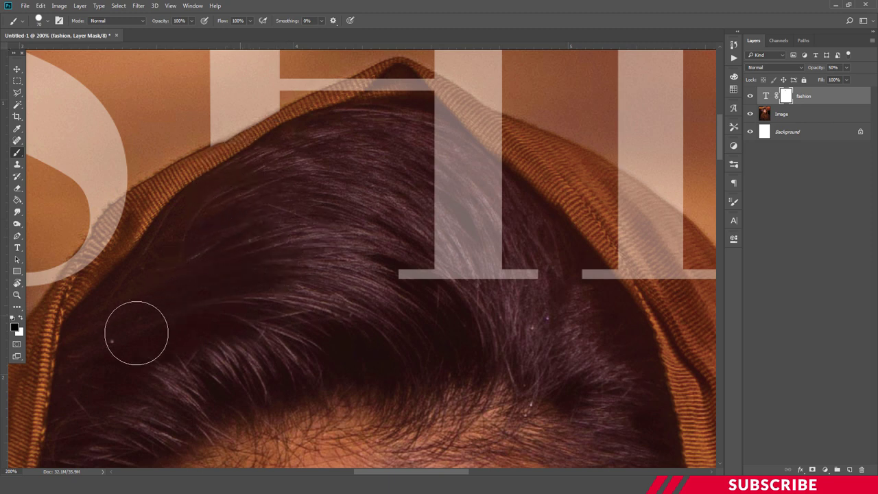
# - Mask the S where it overlaps the hood, then paint white to restore its curl
pyautogui.hscroll(-5, 302, 343)
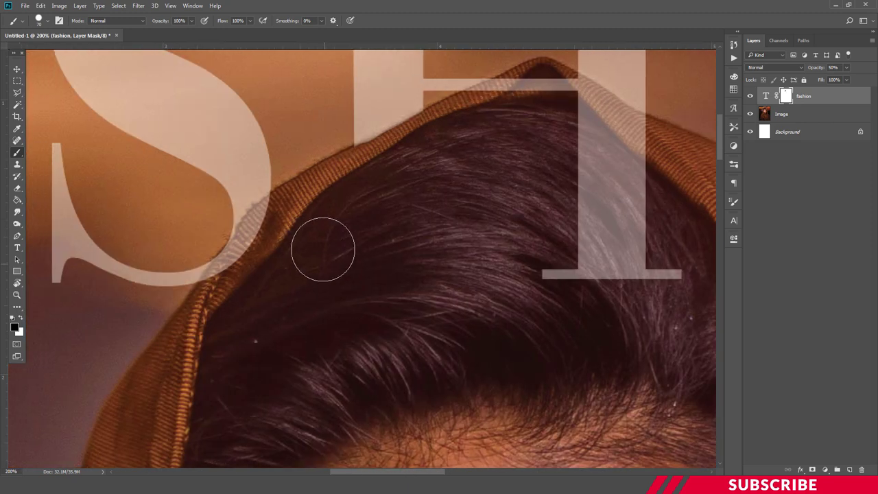
pyautogui.moveTo(296, 220); pyautogui.dragTo(258, 260)
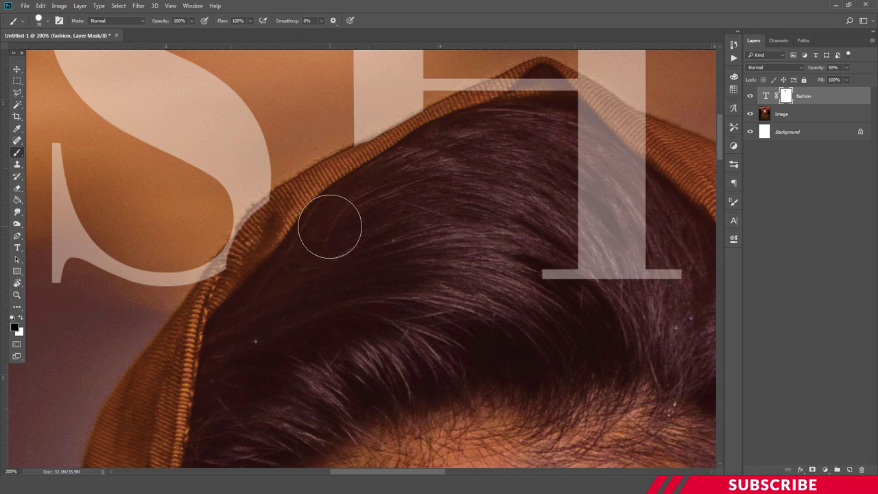
pyautogui.moveTo(308, 226)
pyautogui.mouseDown()
pyautogui.moveTo(245, 181)
pyautogui.moveTo(258, 130)
pyautogui.moveTo(249, 157)
pyautogui.mouseUp()
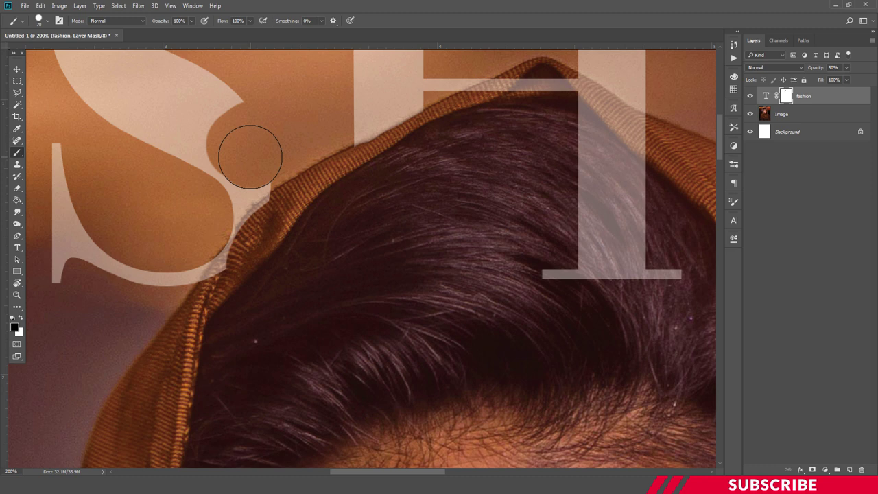
pyautogui.click(14, 327)
pyautogui.moveTo(618, 269); pyautogui.dragTo(585, 243)
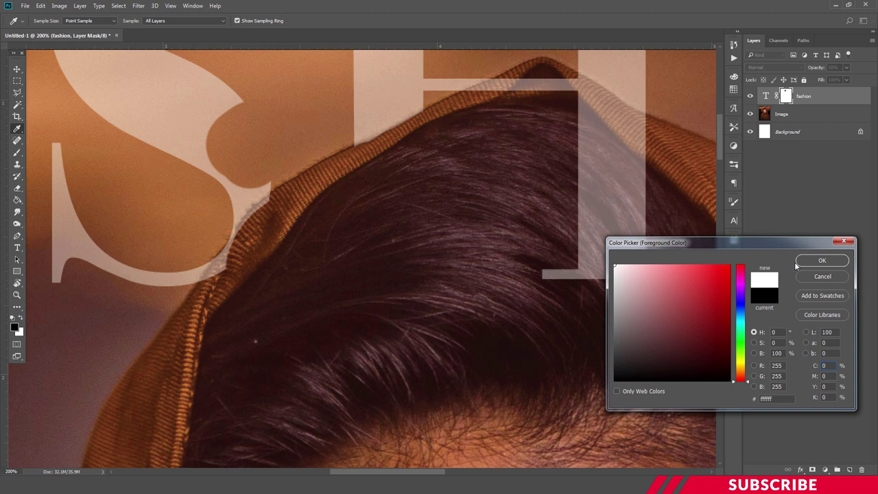
pyautogui.click(820, 260)
pyautogui.moveTo(295, 120)
pyautogui.mouseDown()
pyautogui.moveTo(192, 168)
pyautogui.moveTo(284, 147)
pyautogui.moveTo(272, 170)
pyautogui.mouseUp()
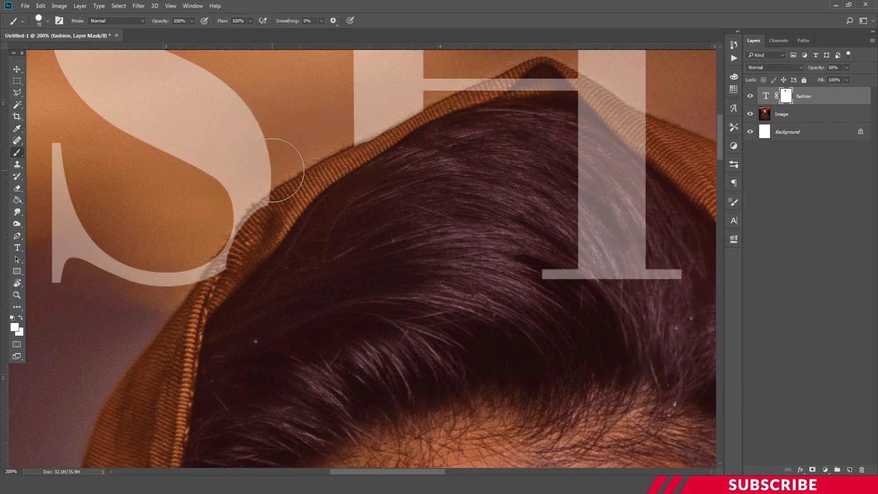
# - With a smaller black brush, mask the lower I along the hood edge and view the whole cover
pyautogui.click(14, 327)
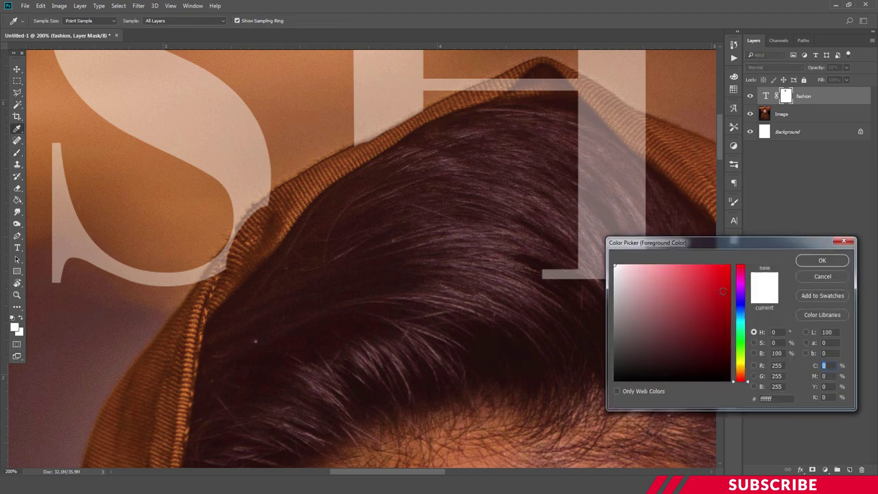
pyautogui.click(615, 381)
pyautogui.click(825, 263)
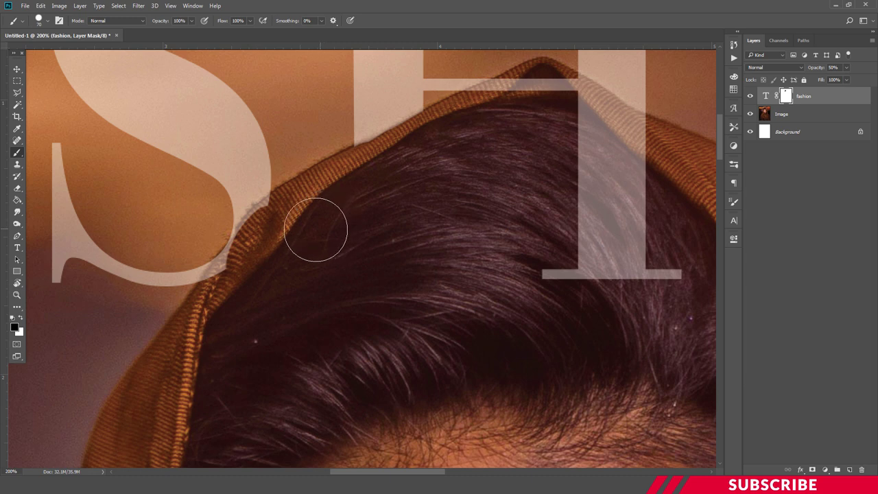
pyautogui.press('[')
pyautogui.press('[')
pyautogui.press('[')
pyautogui.press('[')
pyautogui.press('[')
pyautogui.press('[')
pyautogui.moveTo(259, 220)
pyautogui.mouseDown()
pyautogui.moveTo(210, 287)
pyautogui.moveTo(279, 203)
pyautogui.moveTo(478, 86)
pyautogui.moveTo(580, 88)
pyautogui.moveTo(634, 120)
pyautogui.moveTo(583, 92)
pyautogui.moveTo(654, 287)
pyautogui.moveTo(587, 176)
pyautogui.mouseUp()
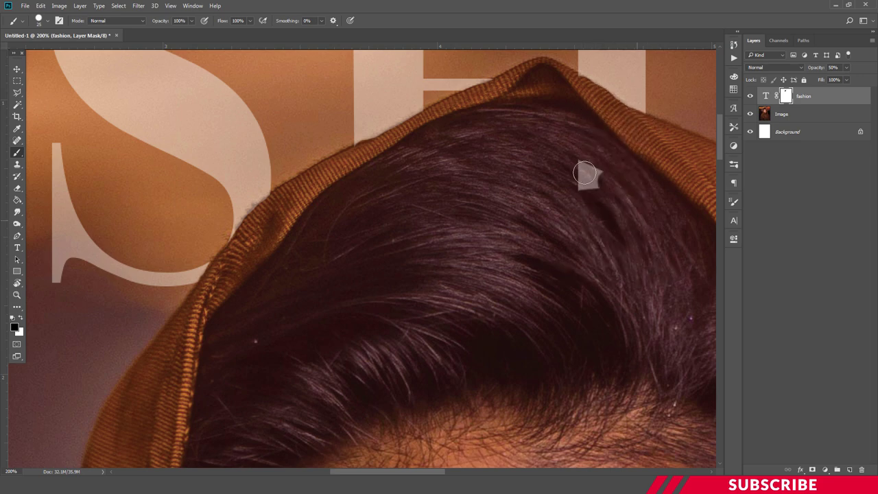
pyautogui.hotkey('ctrl', 'z')
pyautogui.hscroll(5, 443, 186)
pyautogui.moveTo(443, 186)
pyautogui.mouseDown()
pyautogui.moveTo(506, 229)
pyautogui.moveTo(451, 285)
pyautogui.moveTo(476, 202)
pyautogui.mouseUp()
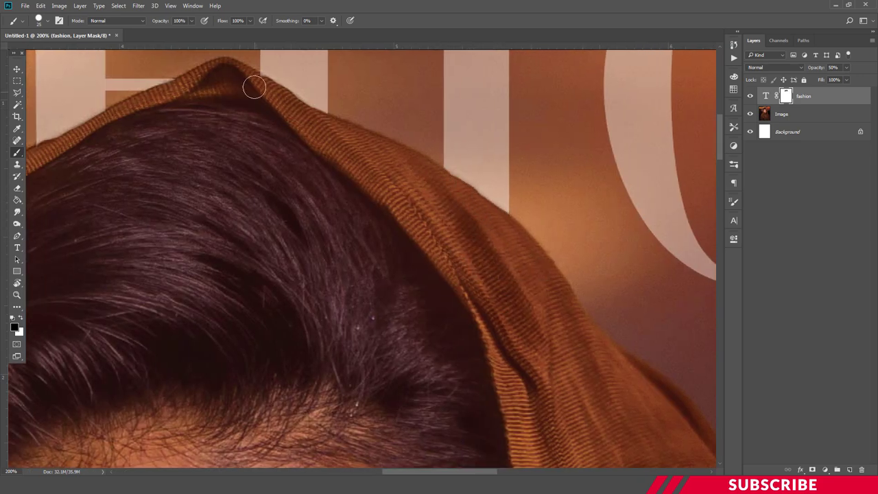
pyautogui.hotkey('ctrl', '0')
pyautogui.scroll(3, 718, 186)
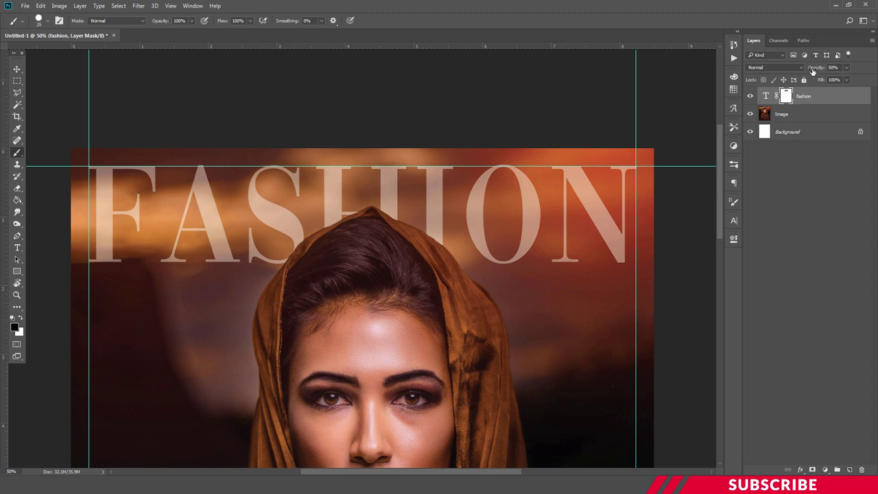
# - Set the FASHION layer back to 100% opacity, switch to the Move tool, and zoom out
pyautogui.moveTo(813, 70); pyautogui.dragTo(871, 71)
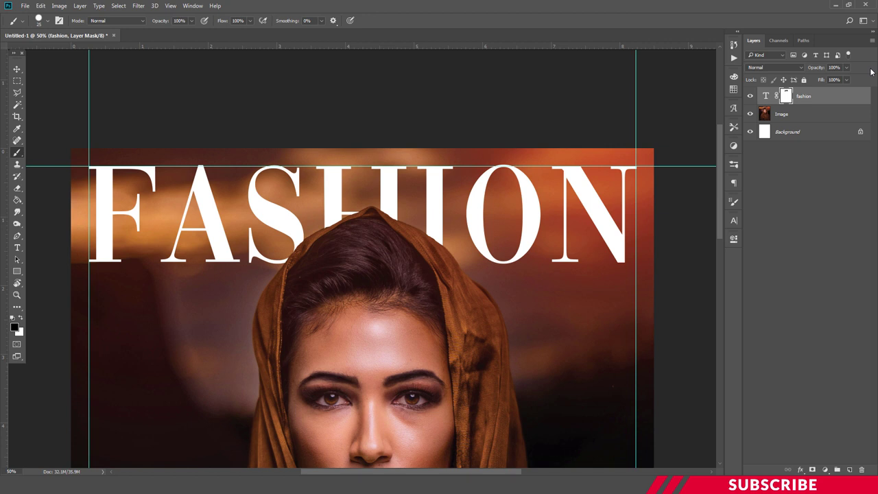
pyautogui.click(17, 69)
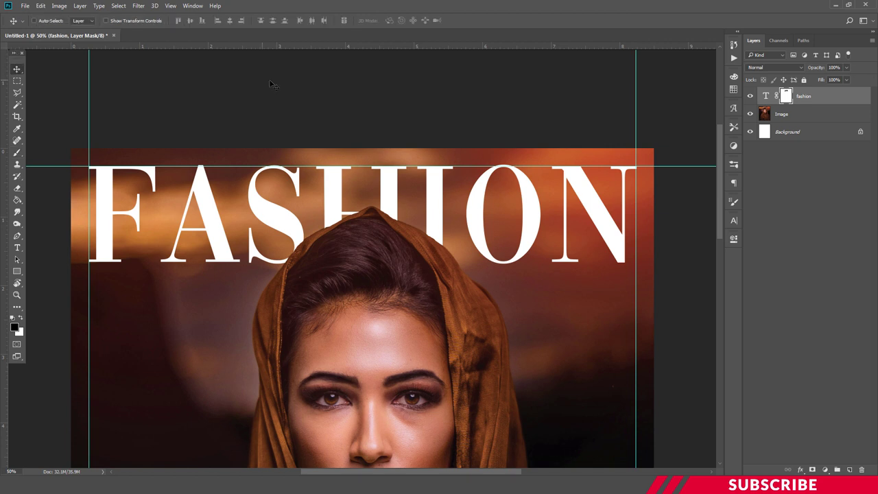
pyautogui.hotkey('ctrl', '-')
pyautogui.scroll(-3, 407, 149)
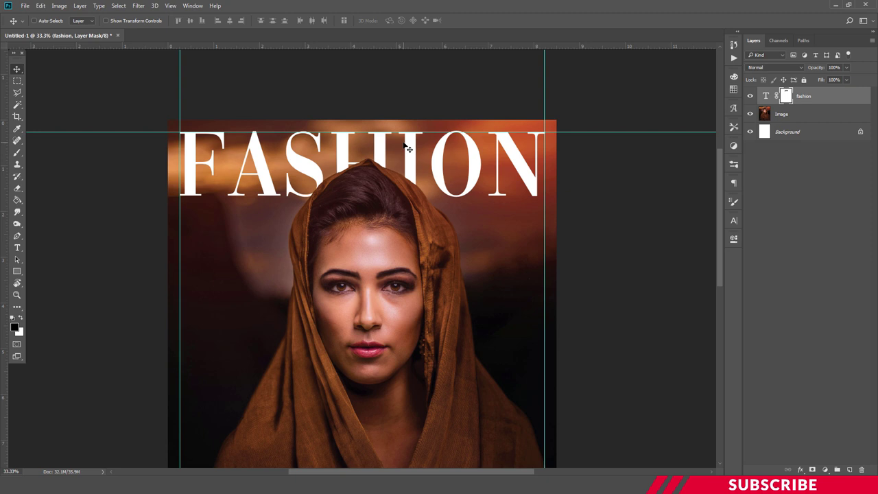
# - Add a new empty layer above the title, keeping the current foreground colour
pyautogui.click(849, 469)
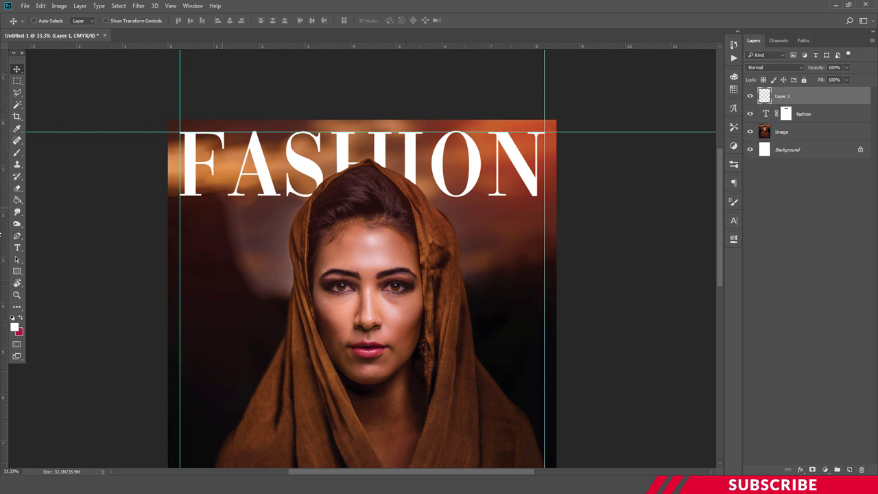
pyautogui.click(12, 329)
pyautogui.click(826, 262)
# - Search for and choose Bebas Neue Bold as the type font
pyautogui.press('t')
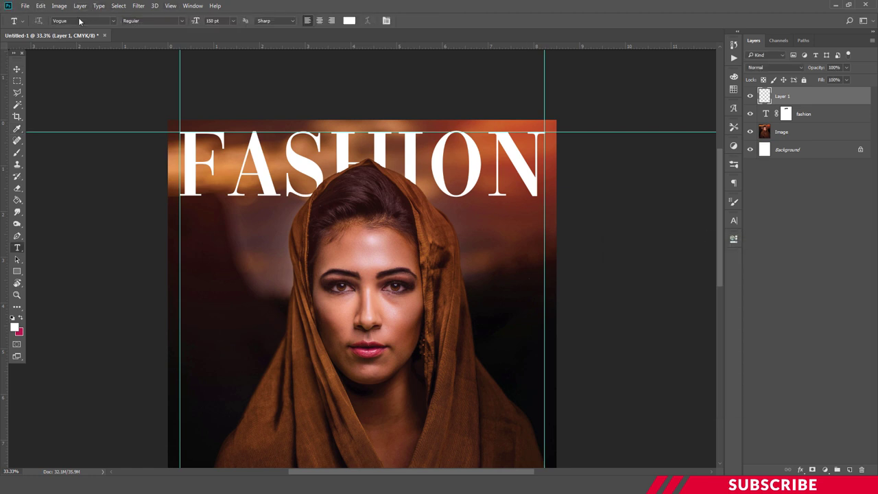
pyautogui.click(79, 19)
pyautogui.write('bebus')
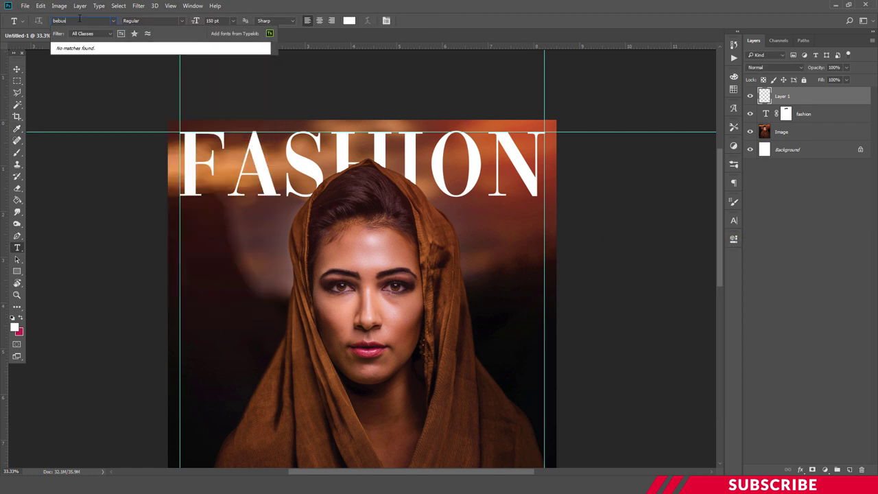
pyautogui.press('BackSpace')
pyautogui.press('BackSpace')
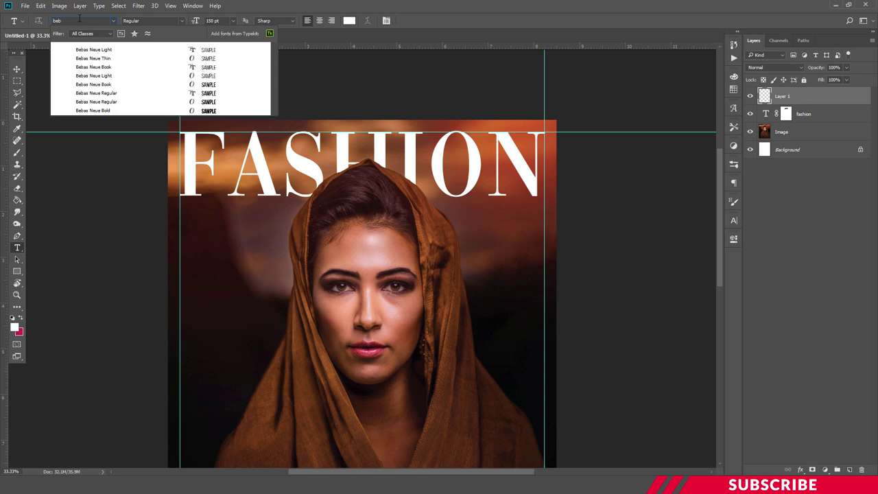
pyautogui.click(104, 111)
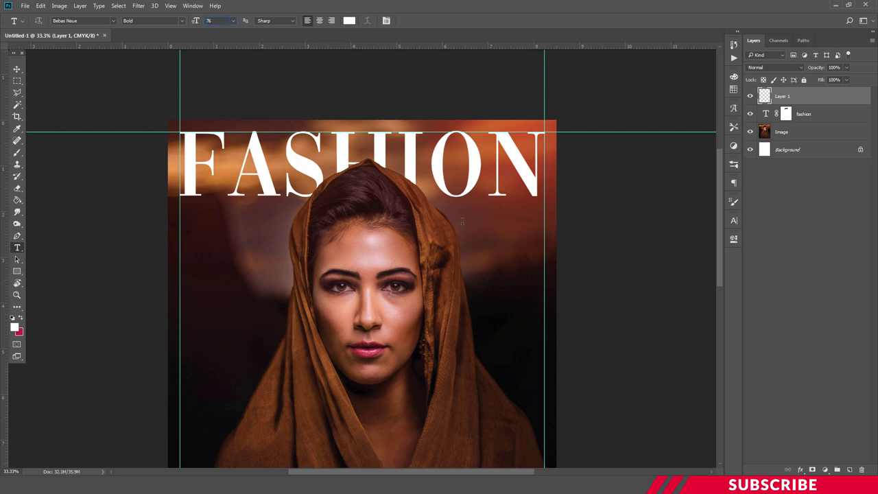
# - Type SING to the right of the face and shift it inside the guides
pyautogui.click(483, 300)
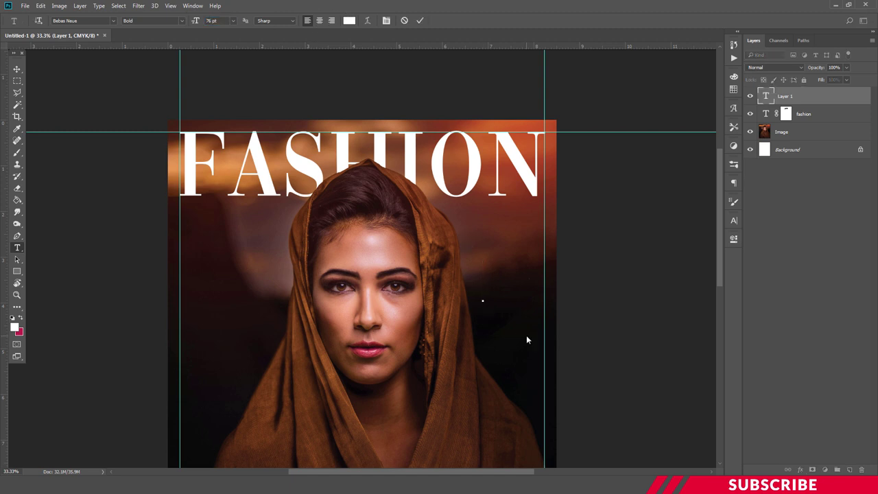
pyautogui.write('SING')
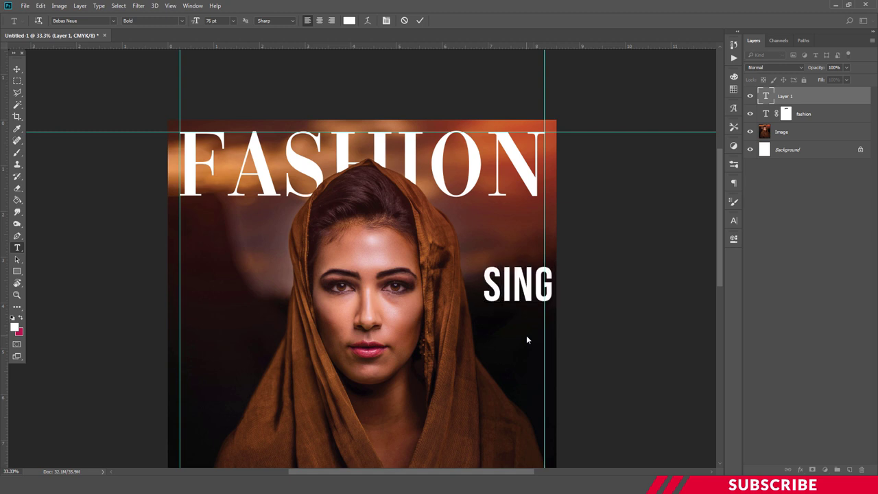
pyautogui.hotkey('ctrl', 'Return')
pyautogui.press('v')
pyautogui.moveTo(536, 291); pyautogui.dragTo(529, 292)
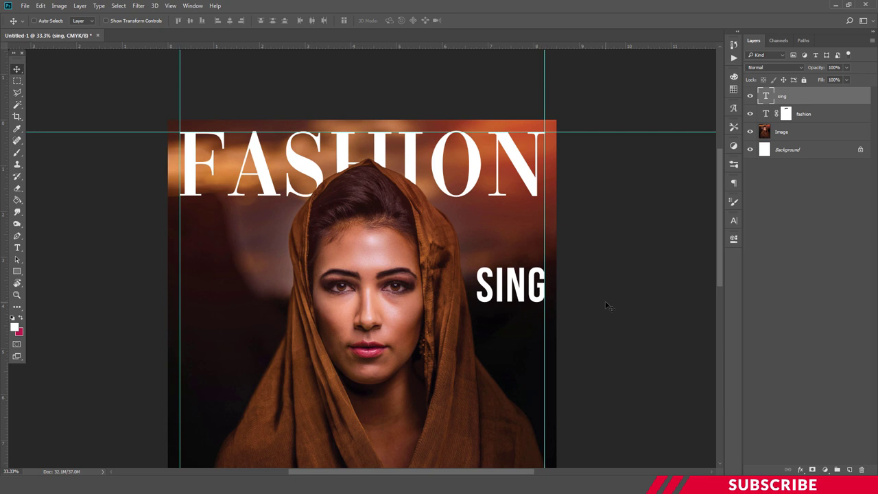
# - Duplicate SING below itself and retype the copy as THE
pyautogui.hotkey('ctrl', 'j')
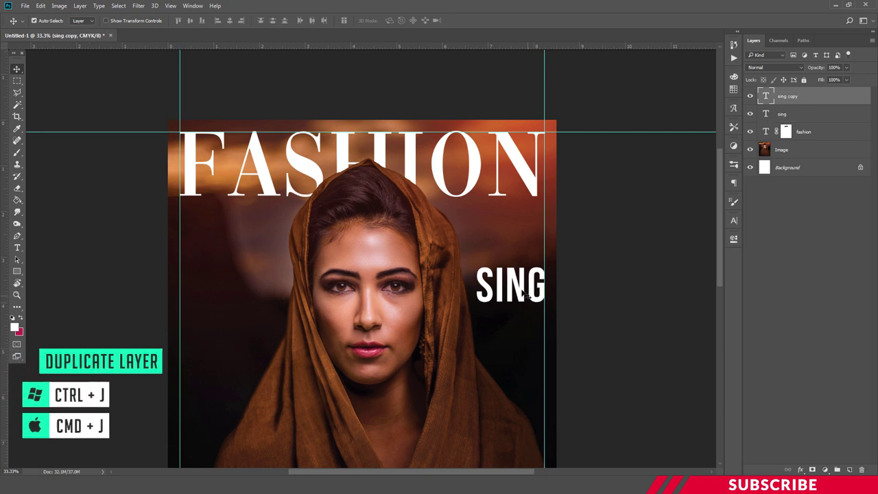
pyautogui.moveTo(511, 289); pyautogui.dragTo(511, 333)
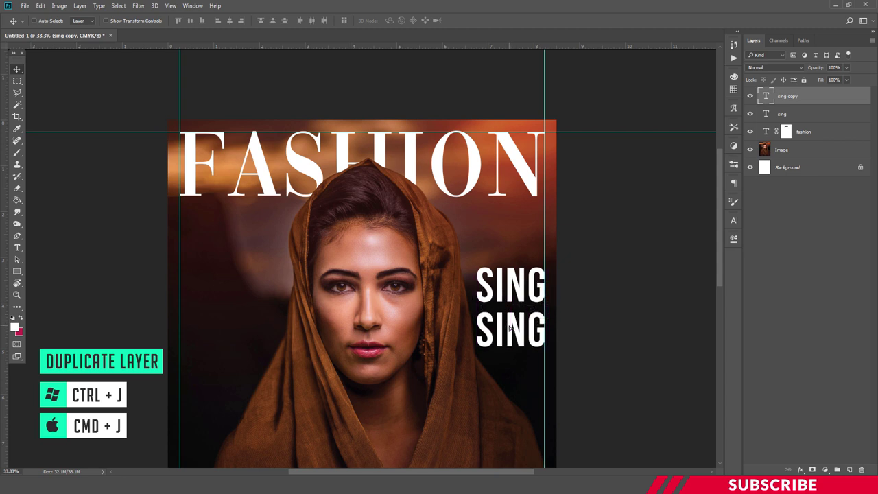
pyautogui.press('t')
pyautogui.click(508, 326)
pyautogui.hotkey('ctrl', 'a')
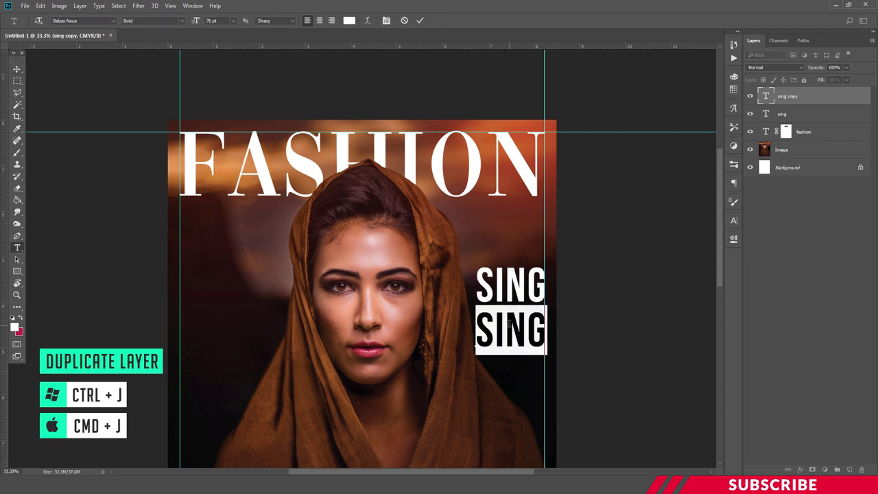
pyautogui.write('the')
pyautogui.hotkey('ctrl', 'Return')
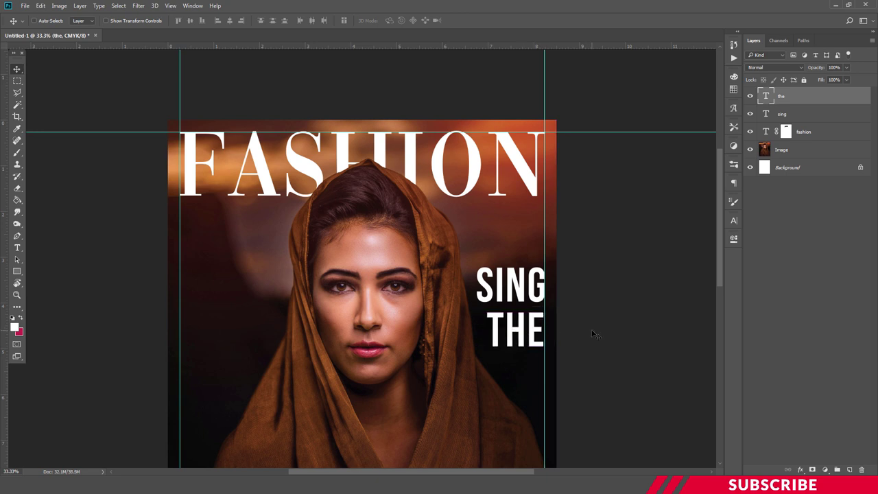
# - Duplicate THE below, retype it as BLUES, and right-align it on the guide
pyautogui.hotkey('ctrl', 'j')
pyautogui.moveTo(520, 335); pyautogui.dragTo(521, 374)
pyautogui.doubleClick(521, 374)
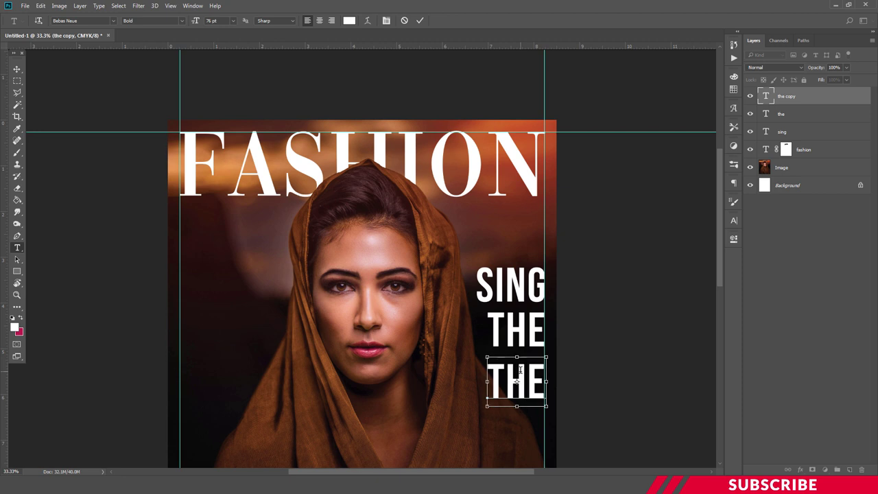
pyautogui.hotkey('ctrl', 'a')
pyautogui.write('blues')
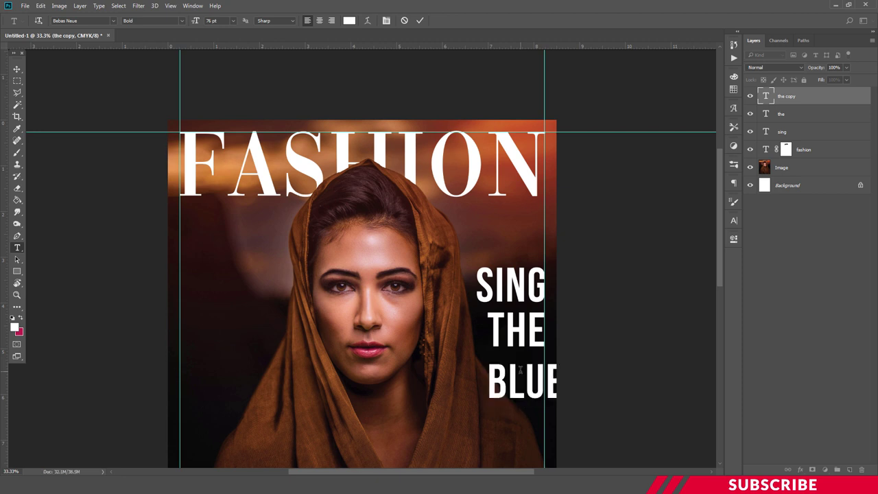
pyautogui.hotkey('ctrl', 'Return')
pyautogui.moveTo(519, 376); pyautogui.dragTo(484, 363)
pyautogui.press('Left')
pyautogui.press('Left')
pyautogui.press('Left')
pyautogui.press('Left')
pyautogui.press('Left')
pyautogui.press('Left')
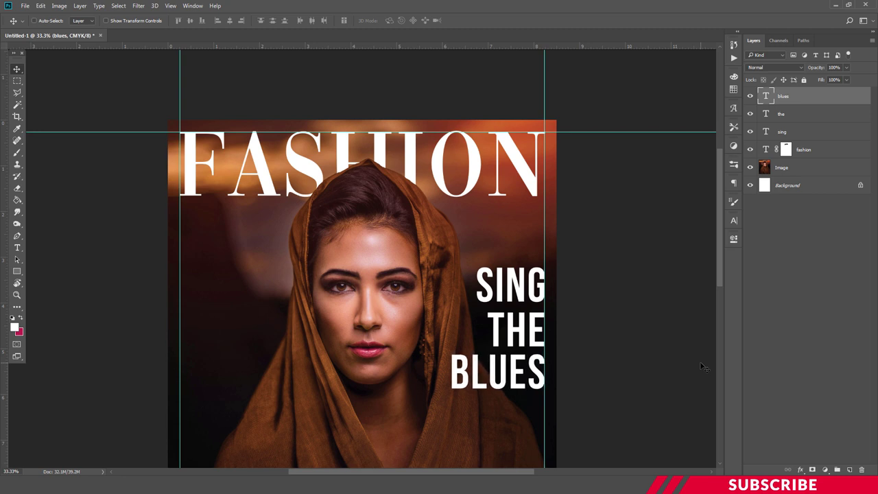
pyautogui.scroll(-3, 703, 367)
# - Duplicate BLUES below and replace it with the featured-artist credit line, right-aligned
pyautogui.hotkey('ctrl', 'j')
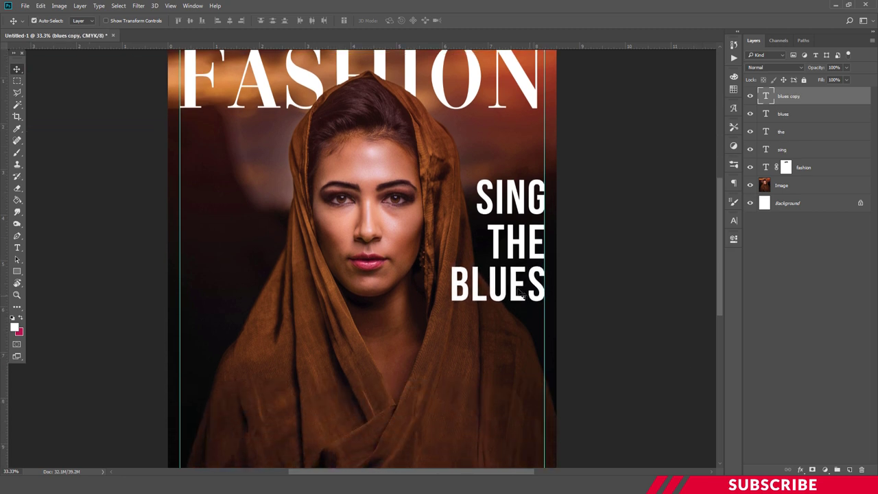
pyautogui.moveTo(520, 288); pyautogui.dragTo(515, 322)
pyautogui.press('t')
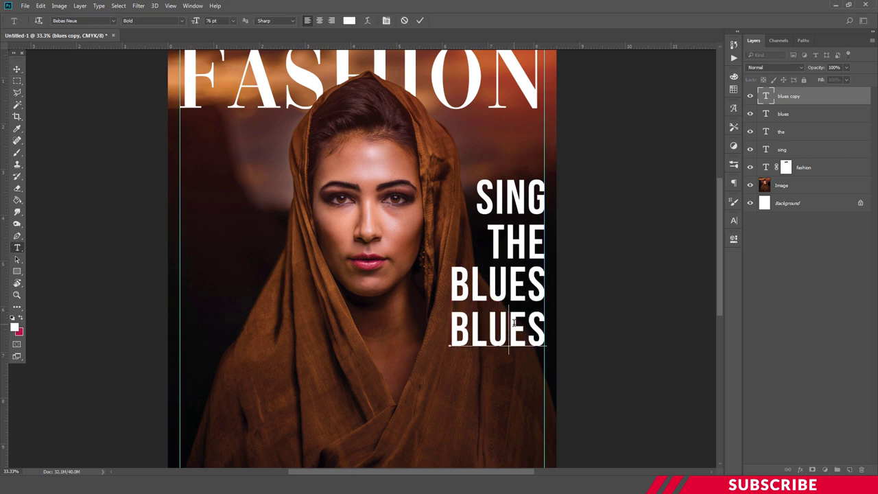
pyautogui.doubleClick(514, 323)
pyautogui.write('FT.LISA')
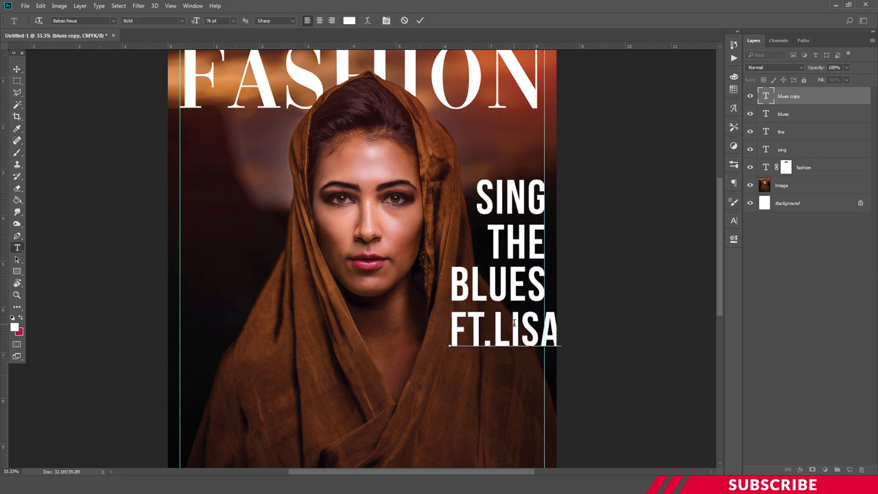
pyautogui.hotkey('ctrl', 'Return')
pyautogui.press('v')
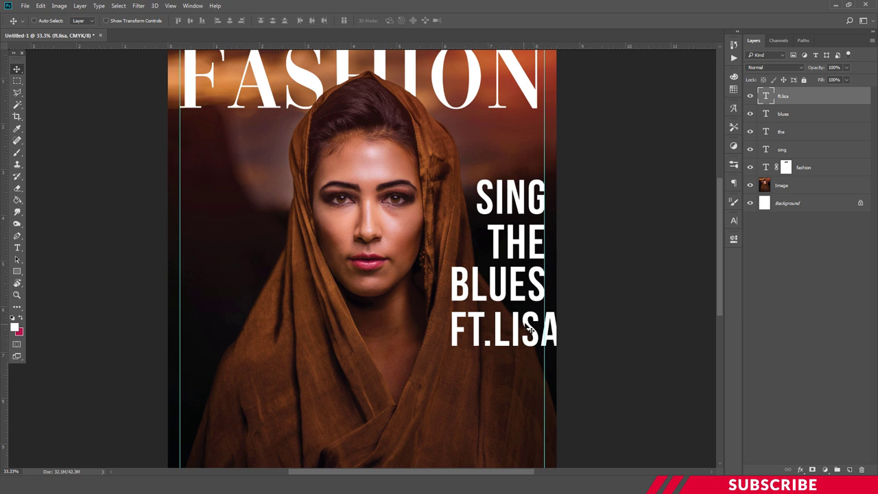
pyautogui.moveTo(523, 328); pyautogui.dragTo(513, 331)
pyautogui.press('Left')
pyautogui.press('Left')
pyautogui.press('Left')
pyautogui.press('Left')
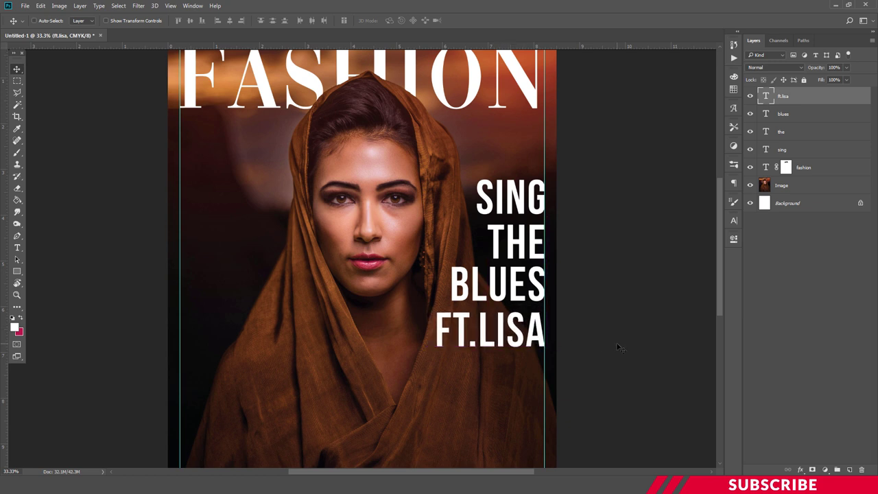
# - Restyle the credit line as Bebas Neue Regular 55 pt and snug it under BLUES
pyautogui.press('t')
pyautogui.click(534, 332)
pyautogui.hotkey('ctrl', 'a')
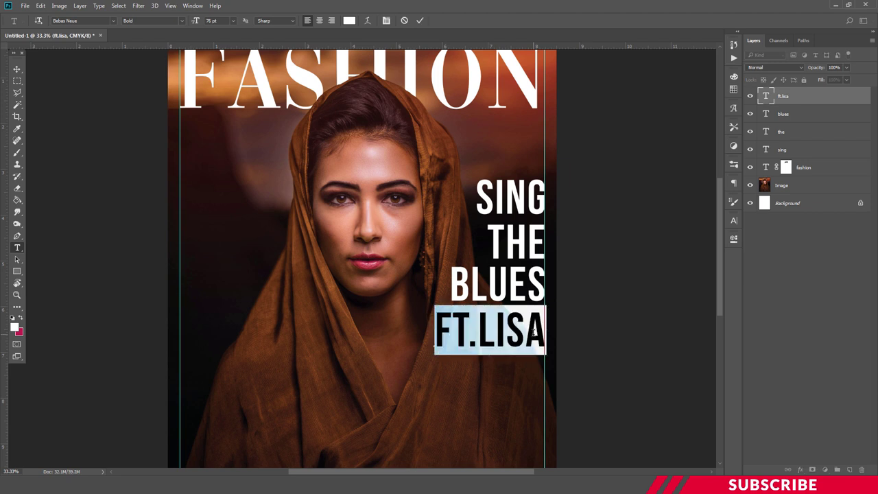
pyautogui.hotkey('ctrl', 'a')
pyautogui.click(182, 21)
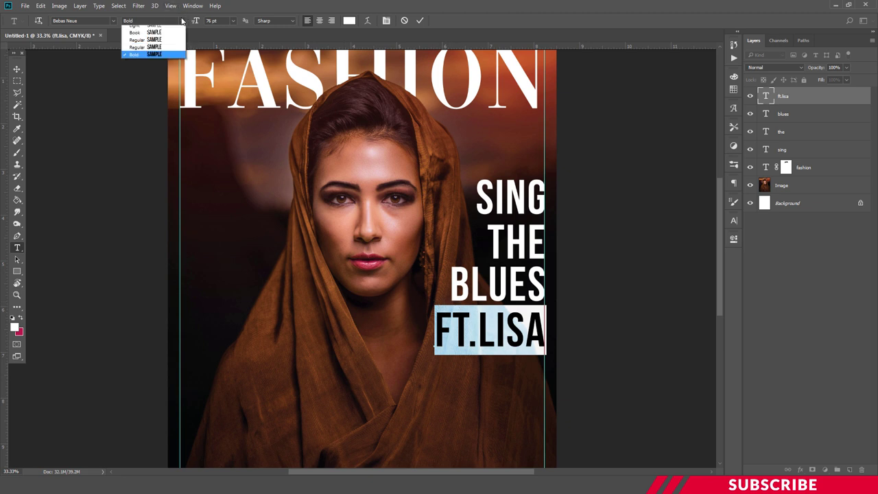
pyautogui.click(140, 60)
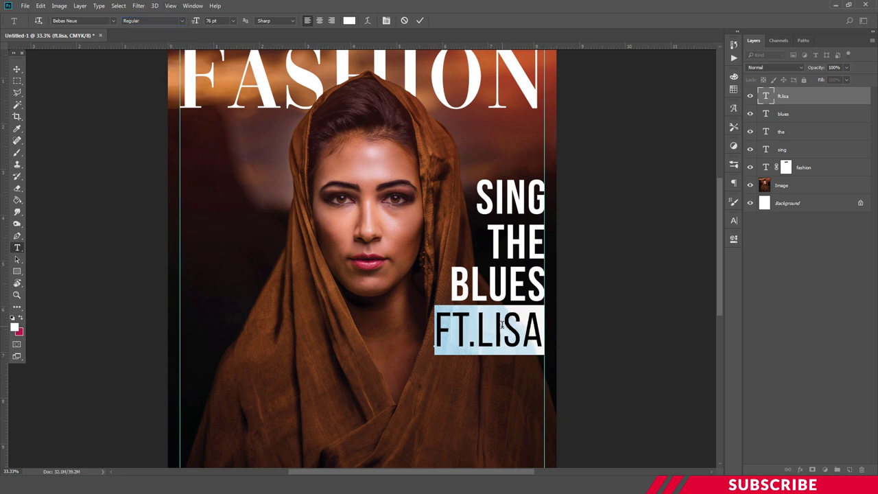
pyautogui.hotkey('ctrl', 'Return')
pyautogui.hotkey('ctrl', 'a')
pyautogui.press('Return')
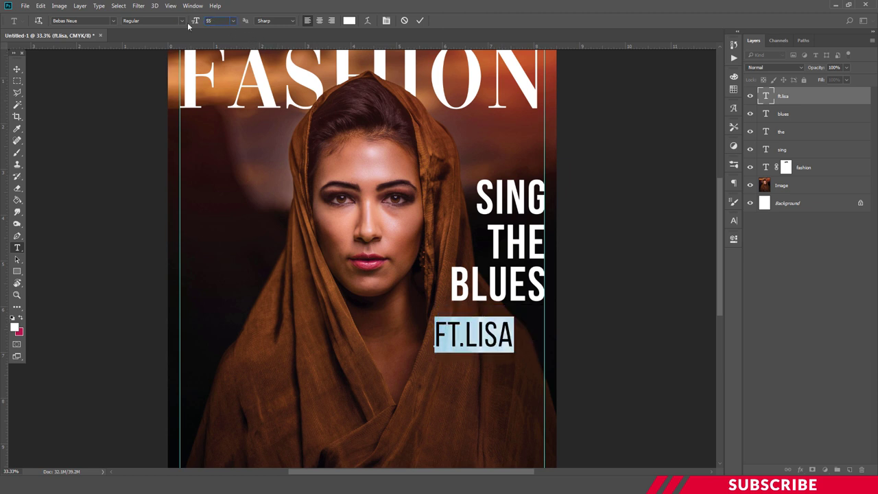
pyautogui.hotkey('ctrl', 'Return')
pyautogui.press('v')
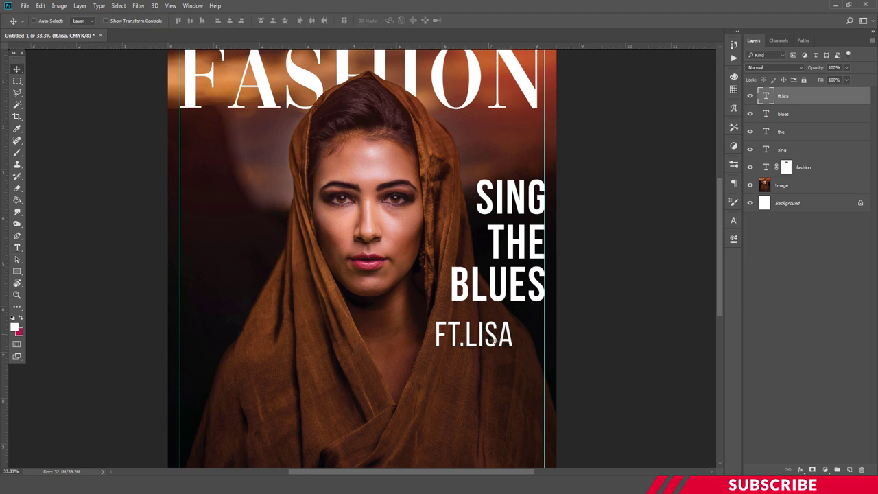
pyautogui.moveTo(496, 332); pyautogui.dragTo(526, 323)
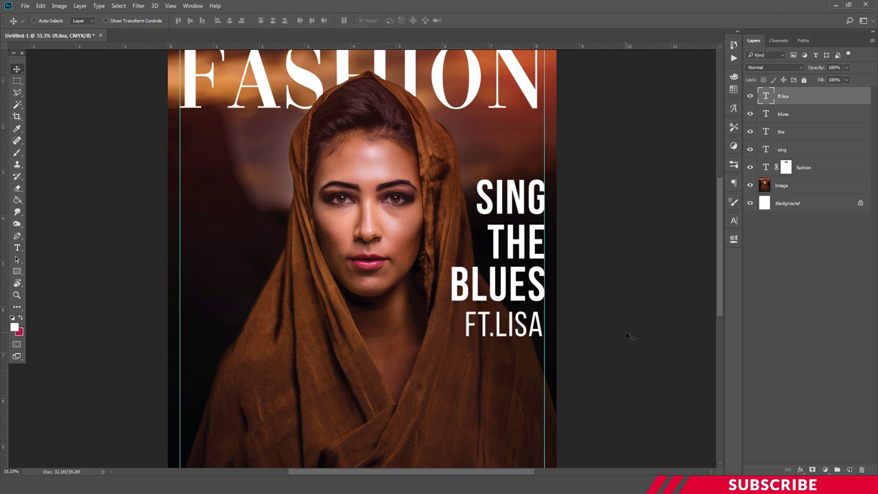
pyautogui.press('Right')
pyautogui.press('Right')
pyautogui.press('Right')
pyautogui.press('Right')
pyautogui.press('Right')
pyautogui.press('Right')
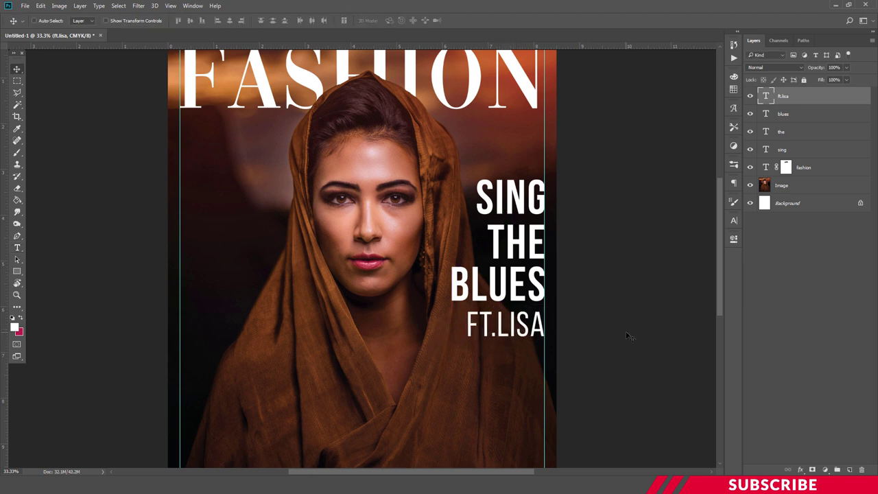
# - Copy the credit line below, retype it as the second credit line, and right-align it
pyautogui.keyDown('alt'); pyautogui.moveTo(538, 327); pyautogui.dragTo(539, 364); pyautogui.keyUp('alt')
pyautogui.press('t')
pyautogui.click(516, 360)
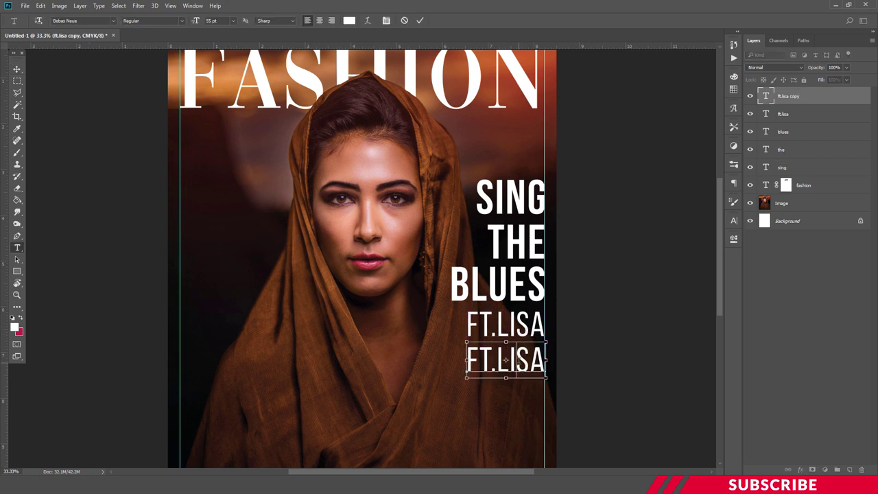
pyautogui.hotkey('ctrl', 'a')
pyautogui.write('tio')
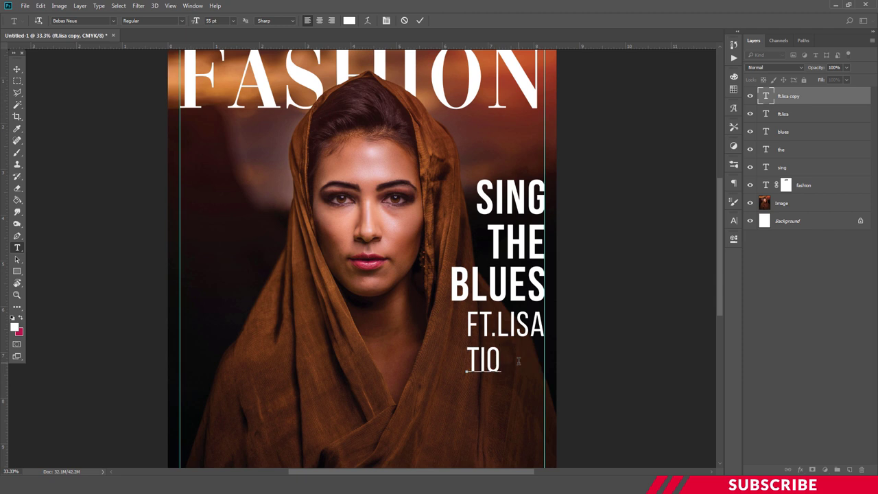
pyautogui.hotkey('ctrl', 'Return')
pyautogui.press('v')
pyautogui.moveTo(489, 362); pyautogui.dragTo(532, 357)
pyautogui.press('Right')
pyautogui.press('Right')
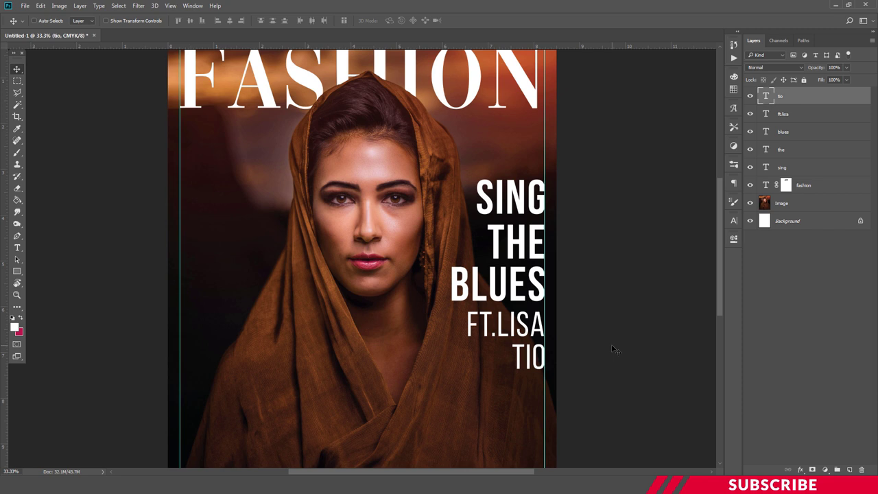
pyautogui.hotkey('ctrl', '-')
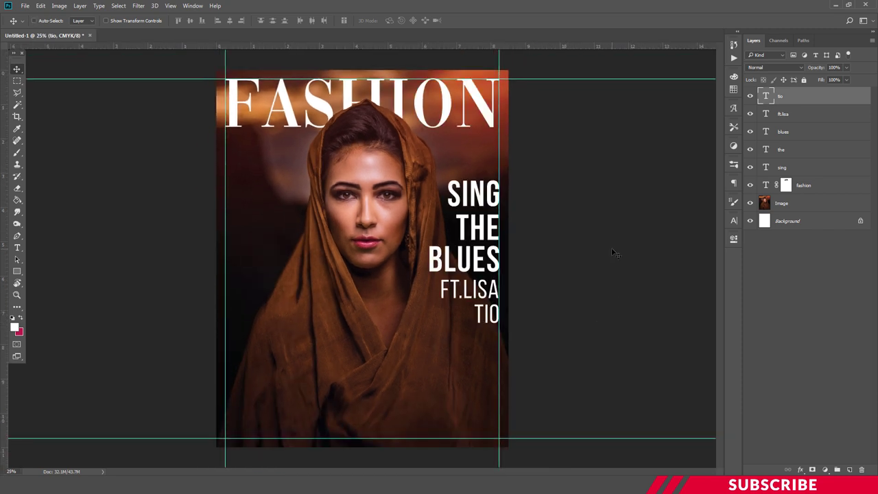
# - Zoom back in and choose Lato Light as the font
pyautogui.hotkey('ctrl', '+')
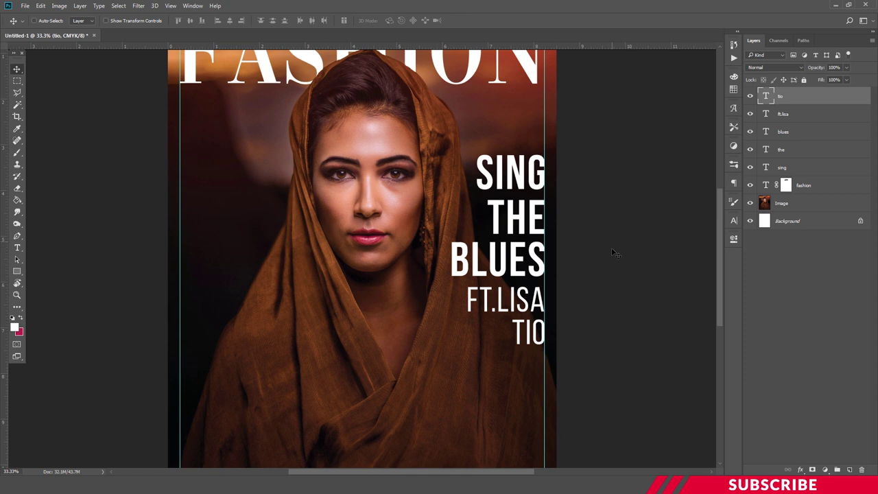
pyautogui.scroll(-3, 612, 251)
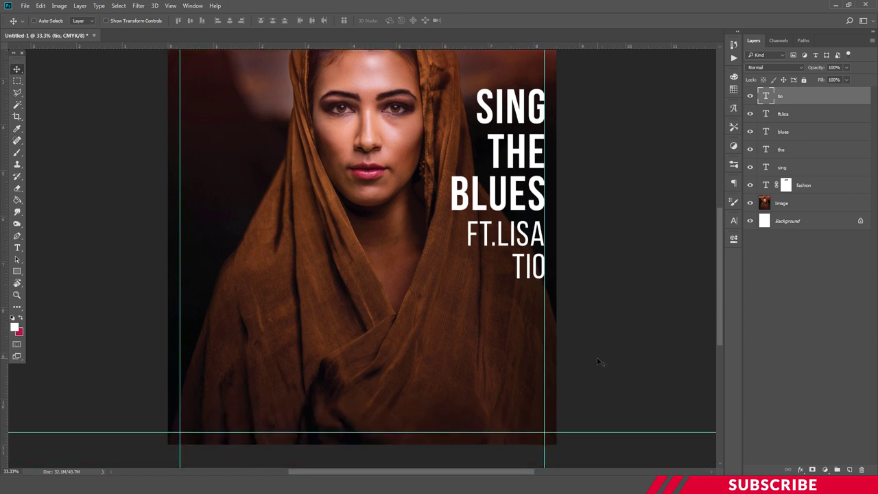
pyautogui.scroll(-1, 598, 362)
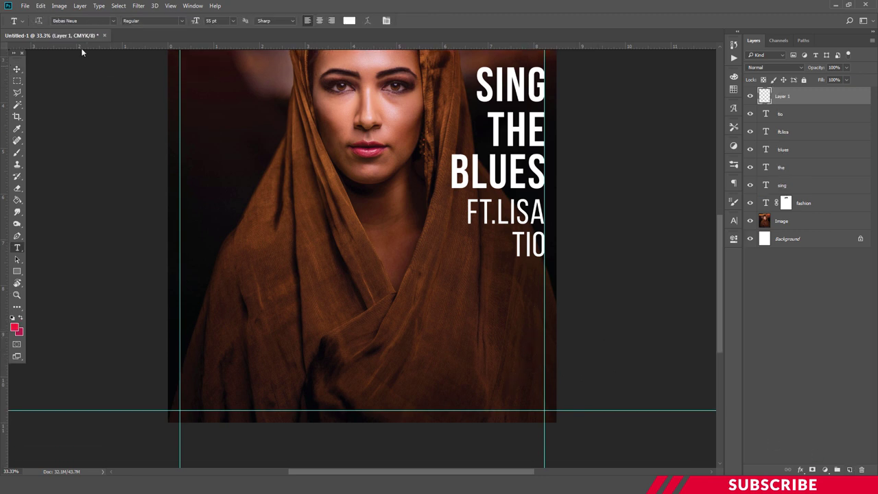
pyautogui.click(85, 21)
pyautogui.write('lato')
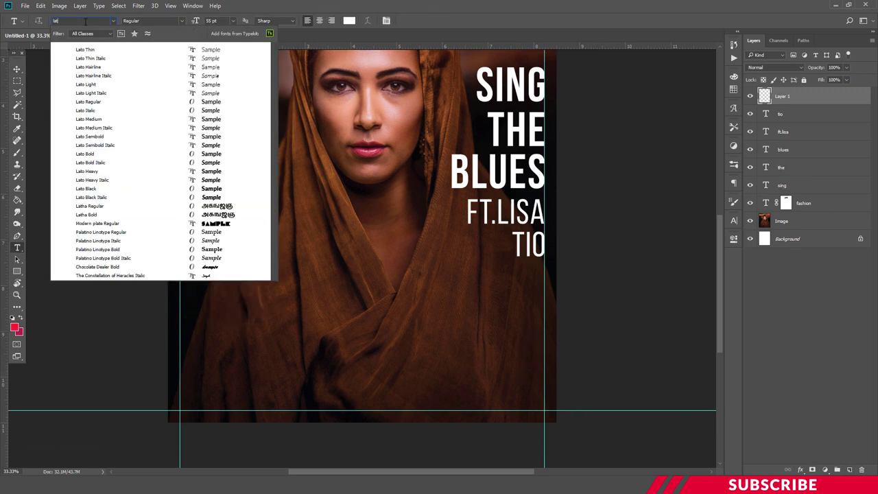
pyautogui.click(100, 85)
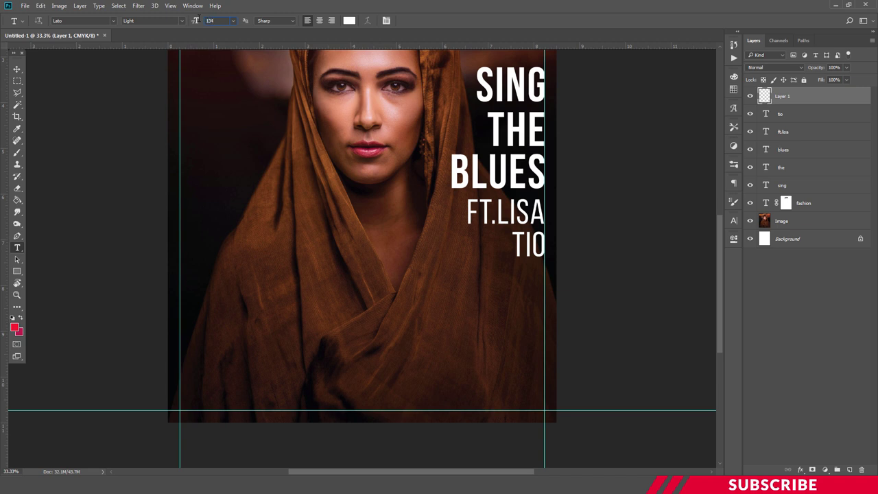
# - Type a red 25 below the credit, align it to the right guide, and duplicate it
pyautogui.click(482, 323)
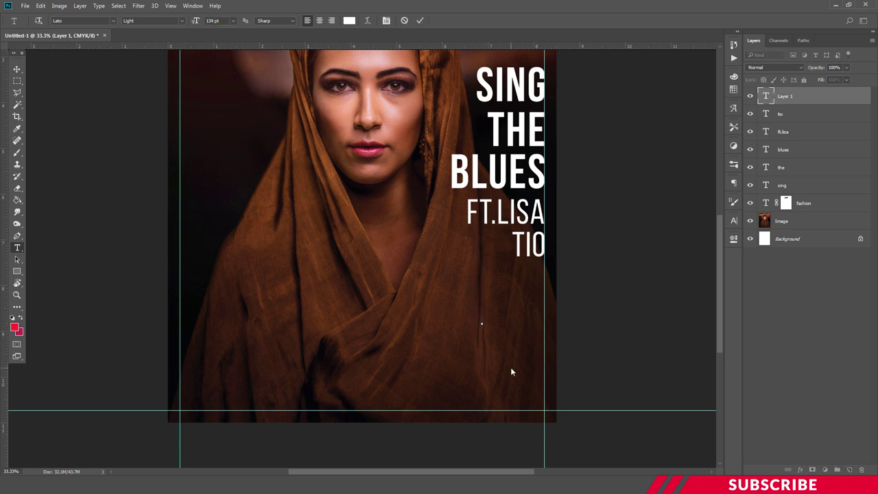
pyautogui.write('25')
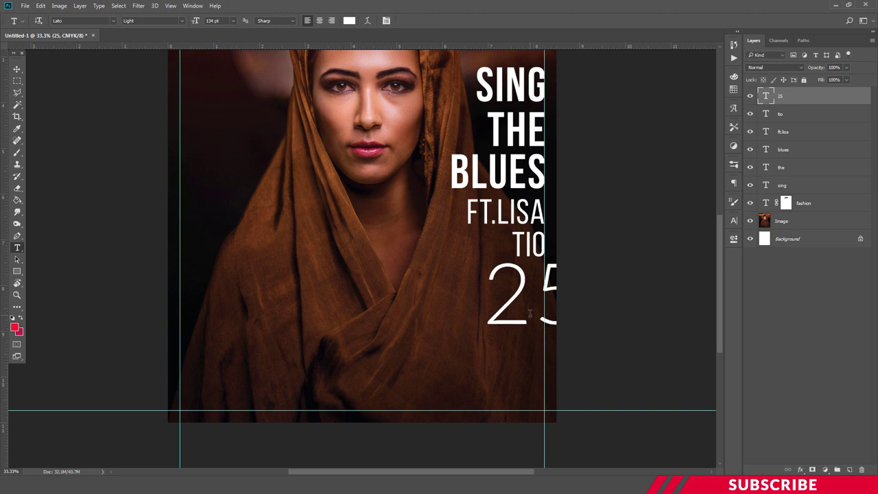
pyautogui.hotkey('ctrl', 'a')
pyautogui.click(15, 328)
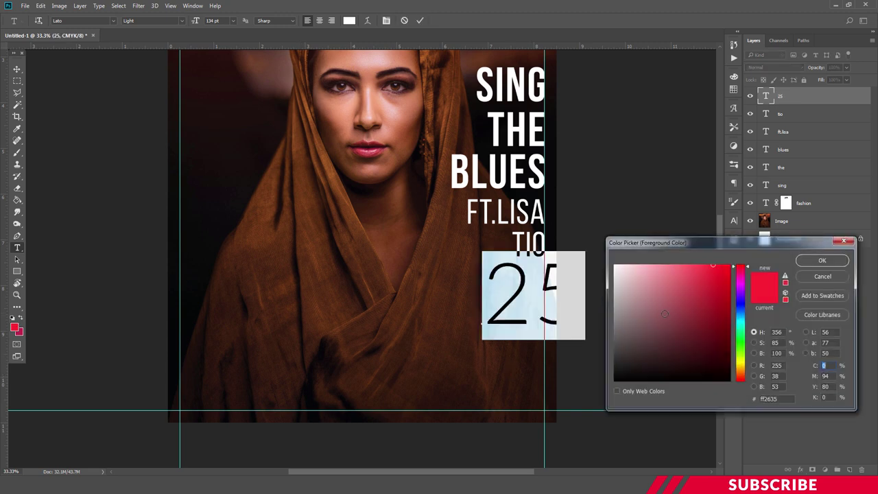
pyautogui.click(822, 261)
pyautogui.hotkey('ctrl', 'Return')
pyautogui.press('v')
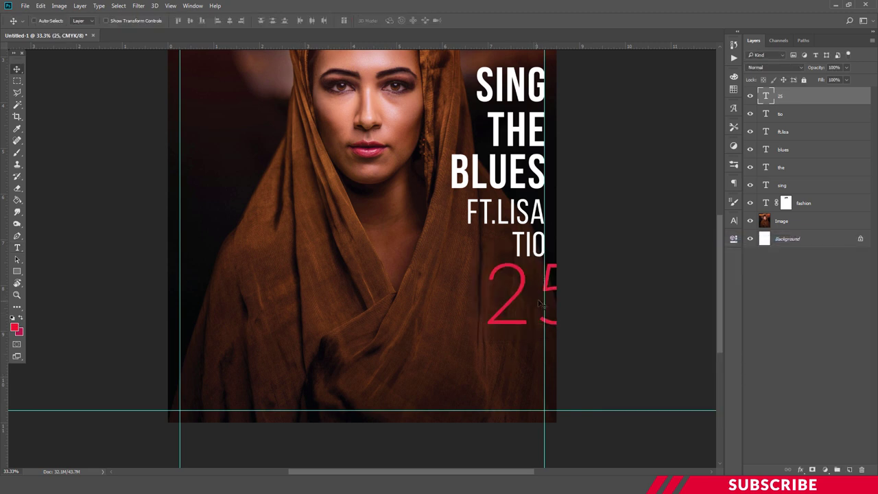
pyautogui.moveTo(539, 303); pyautogui.dragTo(511, 322)
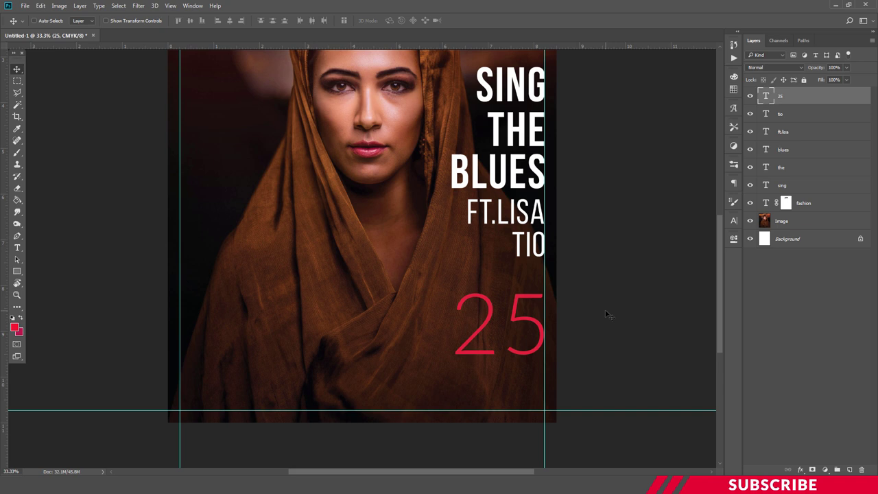
pyautogui.press('Down')
pyautogui.press('Down')
pyautogui.press('Down')
pyautogui.press('Down')
pyautogui.press('Down')
pyautogui.press('Down')
pyautogui.press('Down')
pyautogui.press('Down')
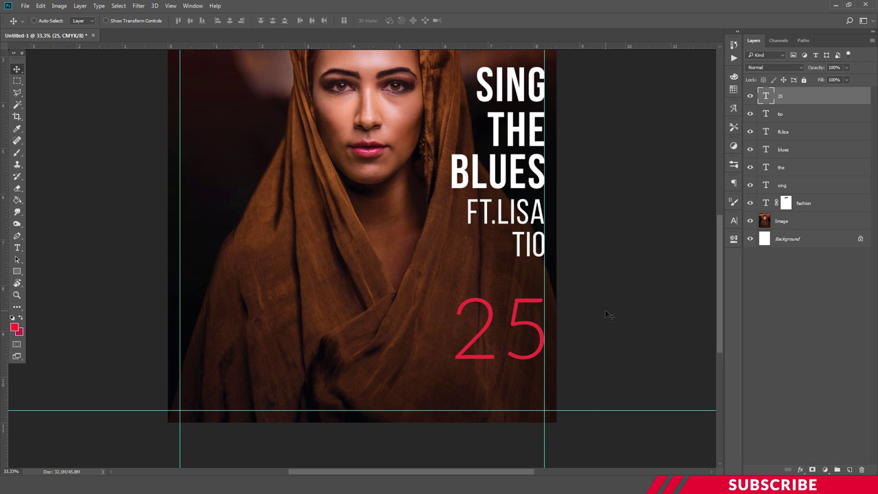
pyautogui.hotkey('ctrl', 'j')
# - Move the 25 copy down and retype it as SECRET in Lato Black at 30 pt
pyautogui.moveTo(518, 333); pyautogui.dragTo(516, 365)
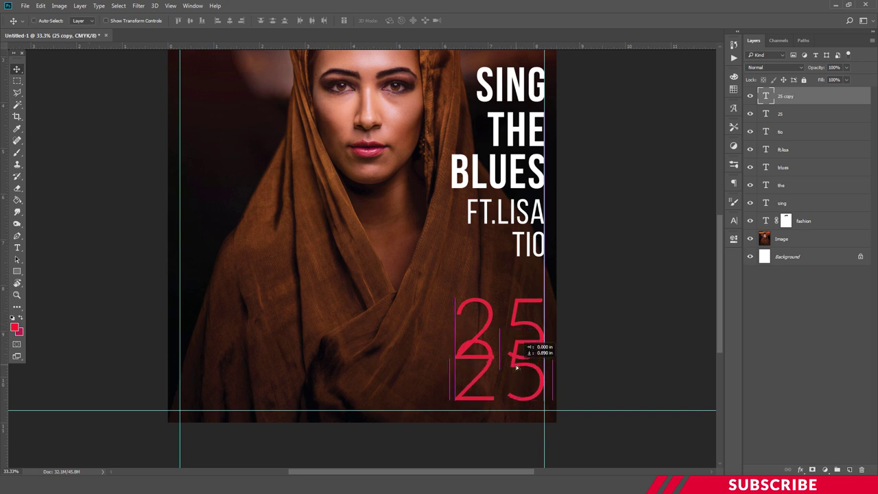
pyautogui.doubleClick(516, 365)
pyautogui.hotkey('ctrl', 'a')
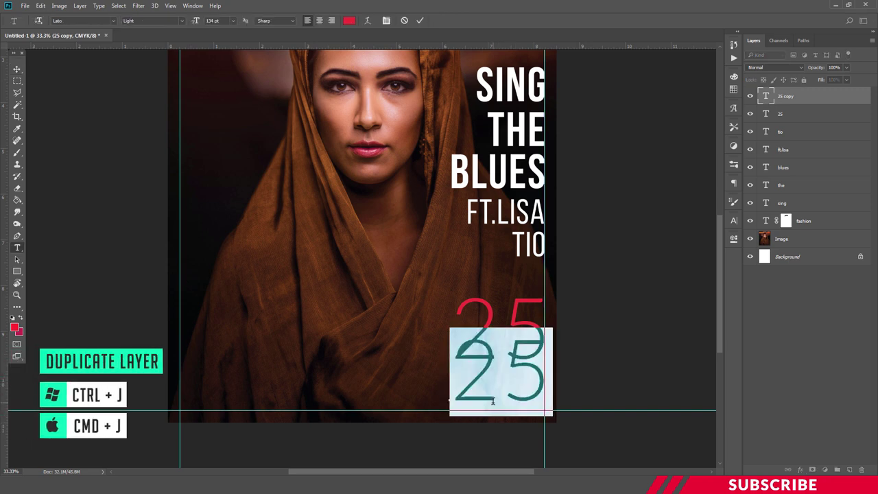
pyautogui.write('SECONDS')
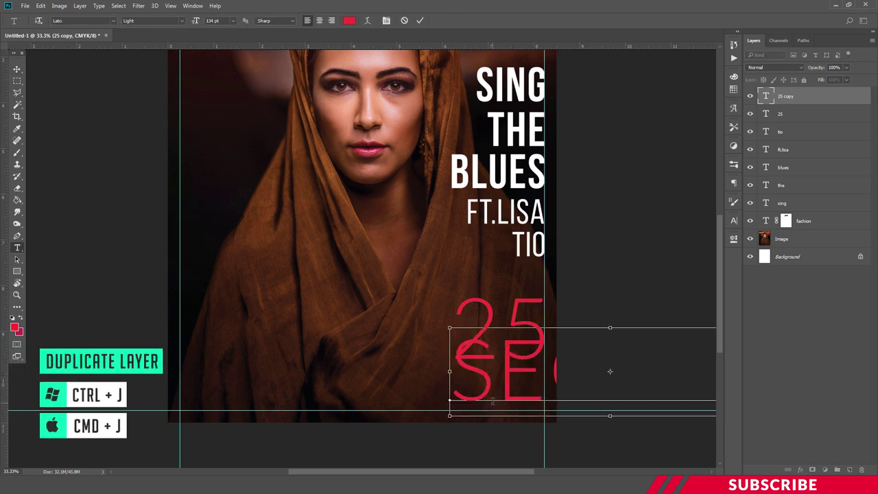
pyautogui.hotkey('ctrl', 'a')
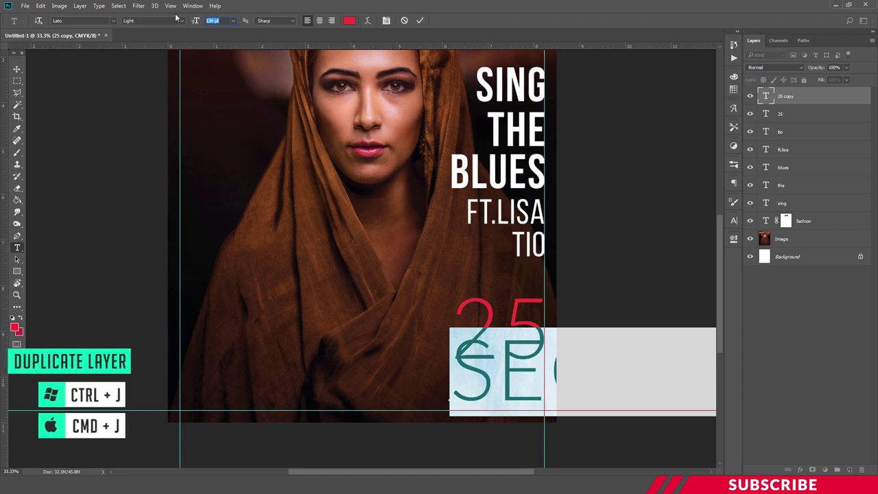
pyautogui.click(218, 20)
pyautogui.write('30')
pyautogui.press('Return')
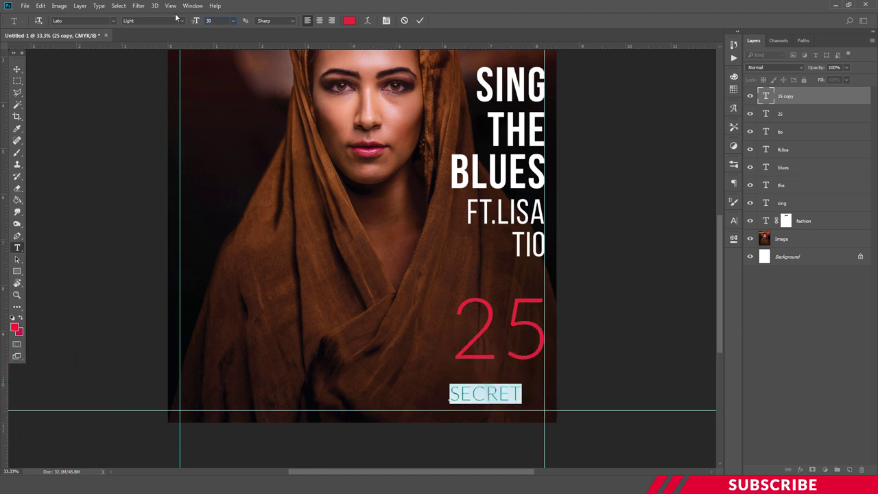
pyautogui.click(181, 22)
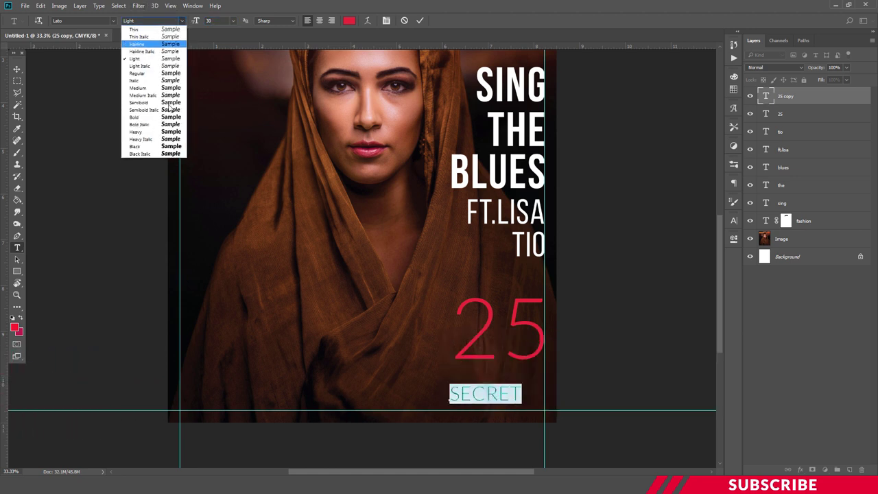
pyautogui.click(152, 147)
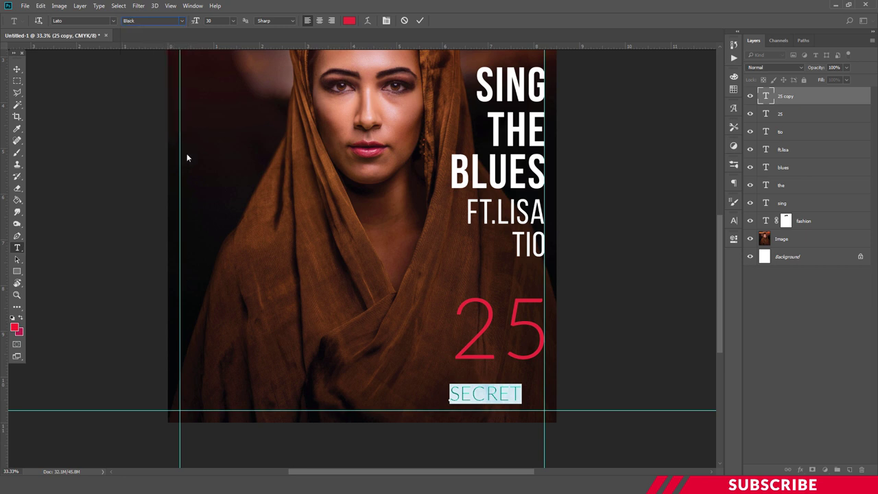
pyautogui.click(484, 393)
pyautogui.hotkey('ctrl', 'Return')
# - Place SECRET under the 25 and scale it up to match the number's width
pyautogui.moveTo(484, 393); pyautogui.dragTo(495, 379)
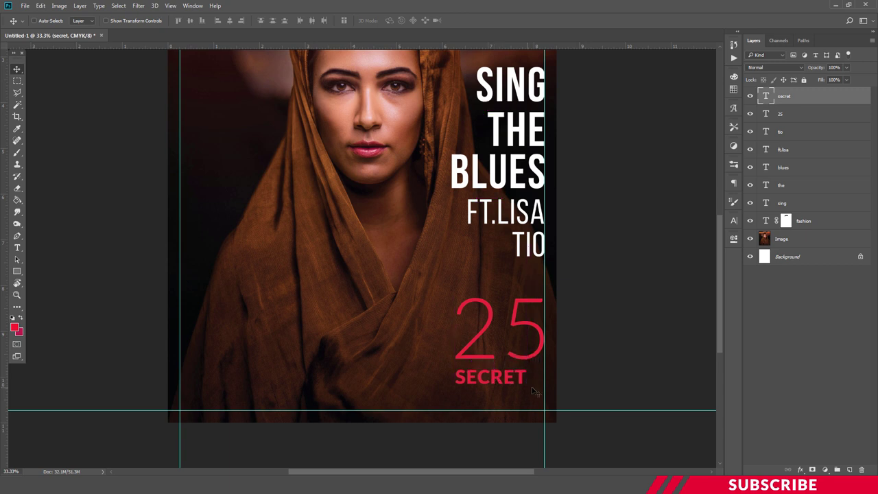
pyautogui.hotkey('ctrl', 't')
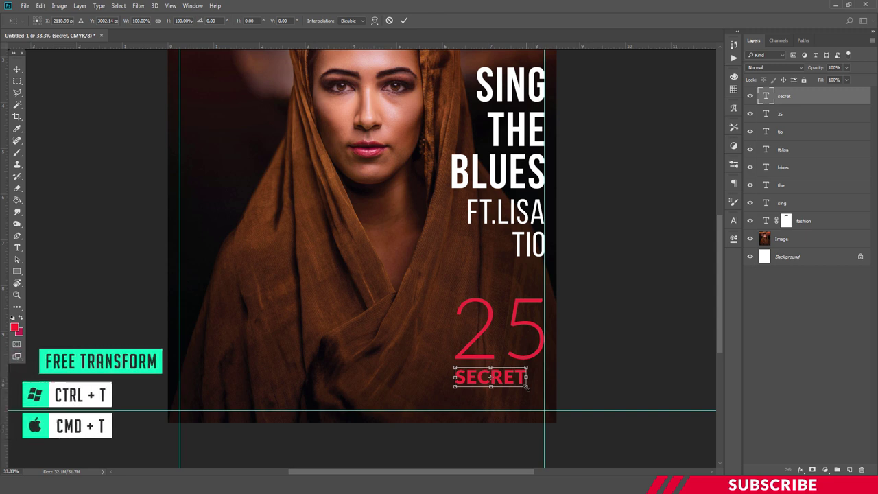
pyautogui.moveTo(528, 388); pyautogui.dragTo(543, 393)
pyautogui.press('Return')
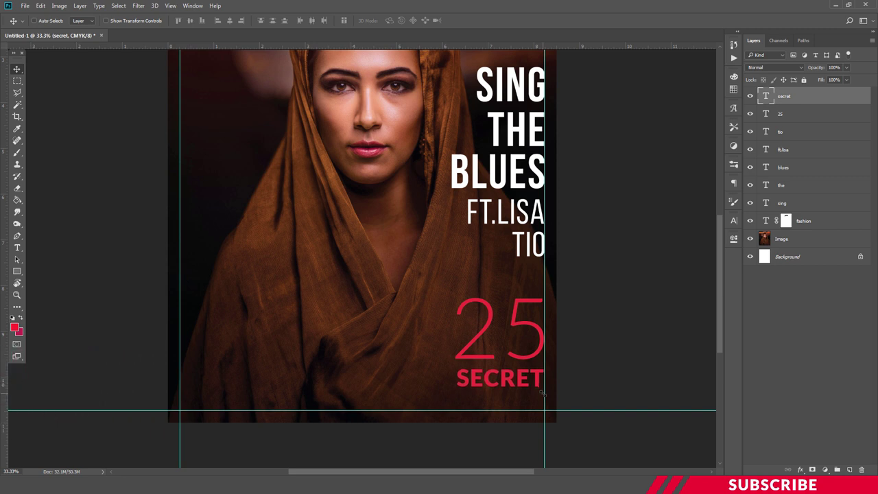
# - Duplicate the SECRET layer, move the copy below, and retype the upper line as MAKEUP
pyautogui.hotkey('ctrl', 'j')
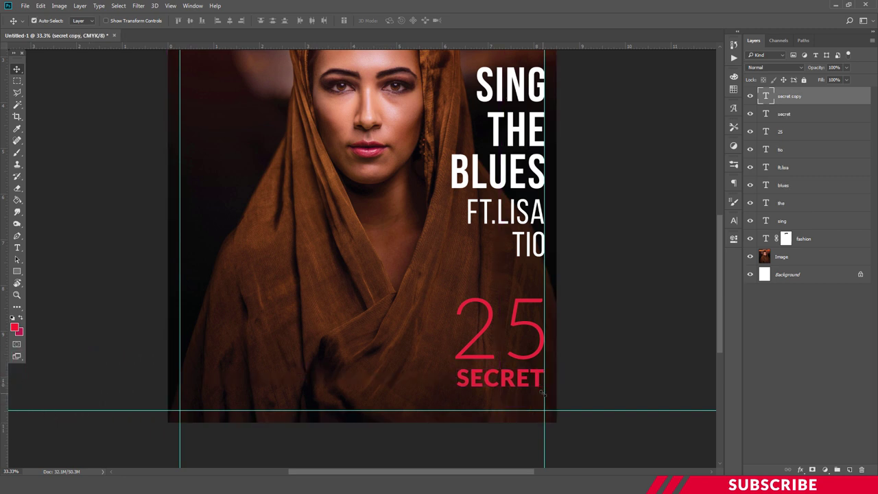
pyautogui.moveTo(519, 381); pyautogui.dragTo(518, 402)
pyautogui.press('t')
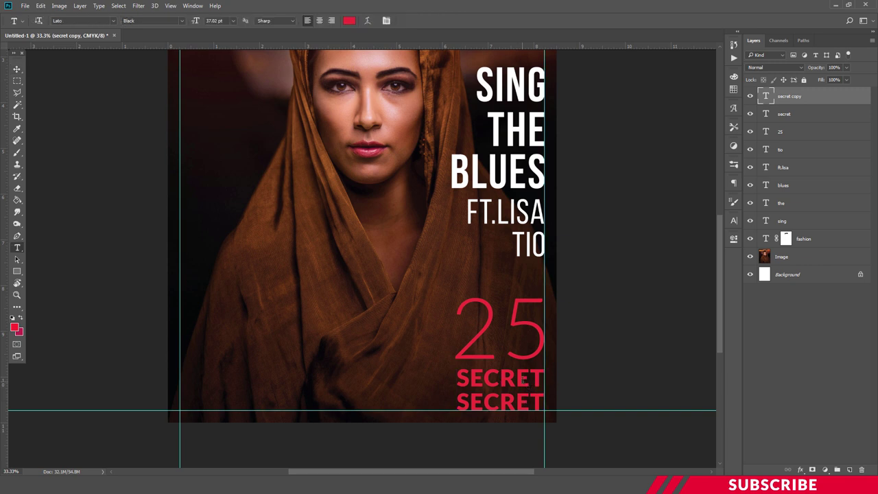
pyautogui.click(520, 378)
pyautogui.doubleClick(521, 378)
pyautogui.click(522, 377)
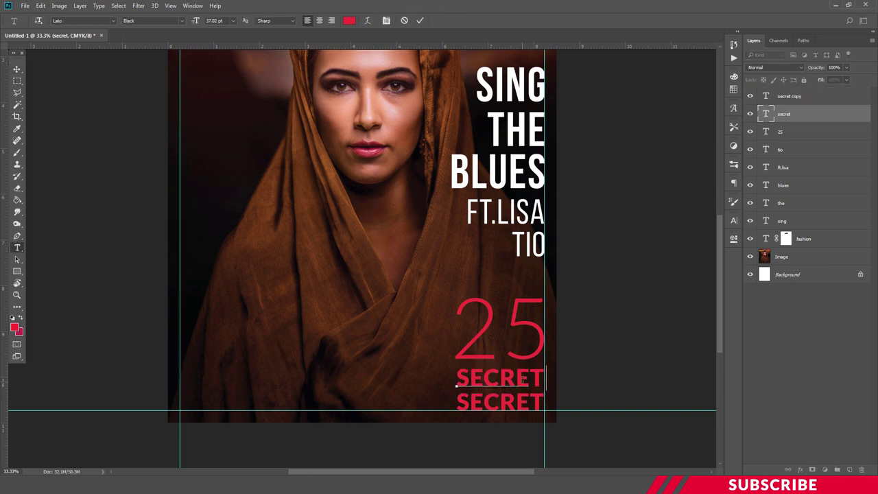
pyautogui.hotkey('ctrl', 'a')
pyautogui.write('MAKEUP')
pyautogui.hotkey('ctrl', 'Return')
# - Shift MAKEUP left and narrow it to match the width of SECRET
pyautogui.hotkey('ctrl', 't')
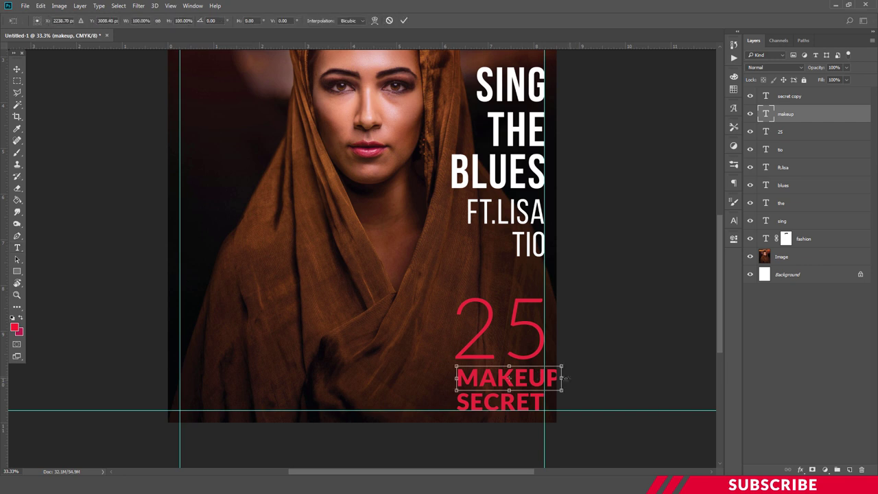
pyautogui.moveTo(553, 383); pyautogui.dragTo(539, 380)
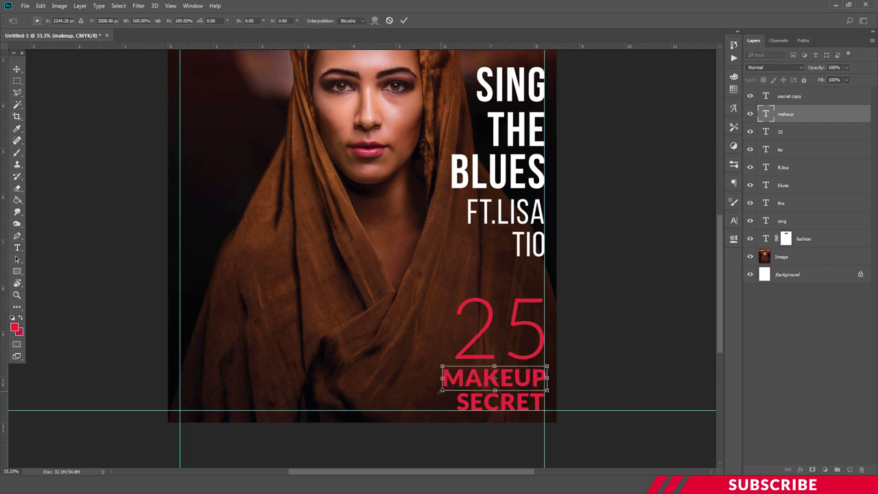
pyautogui.moveTo(442, 378); pyautogui.dragTo(453, 378)
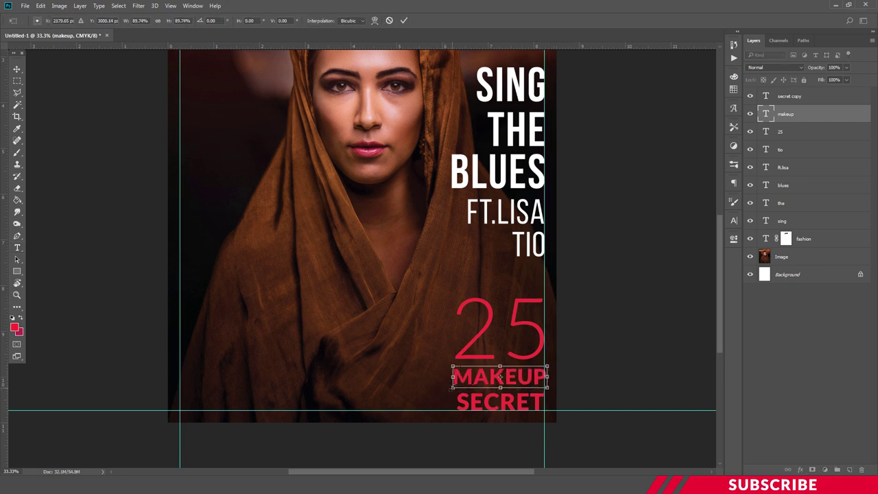
pyautogui.press('Return')
# - Shift the lower SECRET line slightly left to align it under MAKEUP
pyautogui.click(486, 402)
pyautogui.hotkey('ctrl', 'Return')
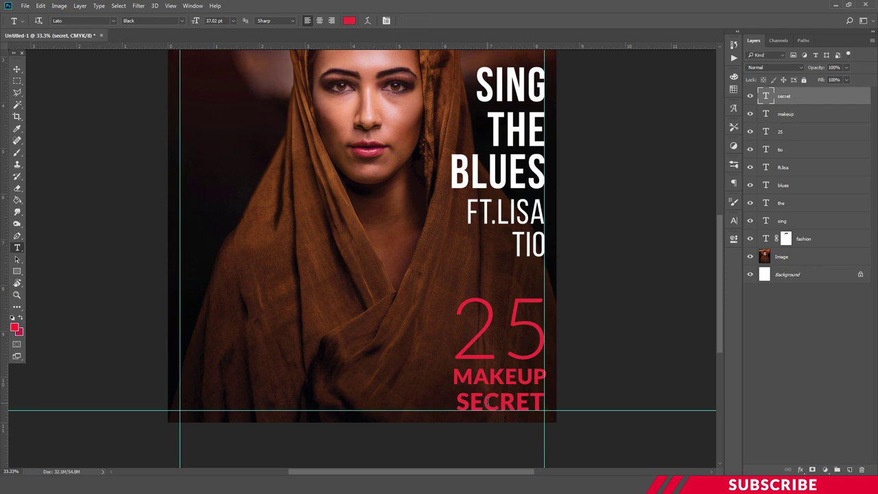
pyautogui.press('v')
pyautogui.moveTo(516, 402); pyautogui.dragTo(514, 402)
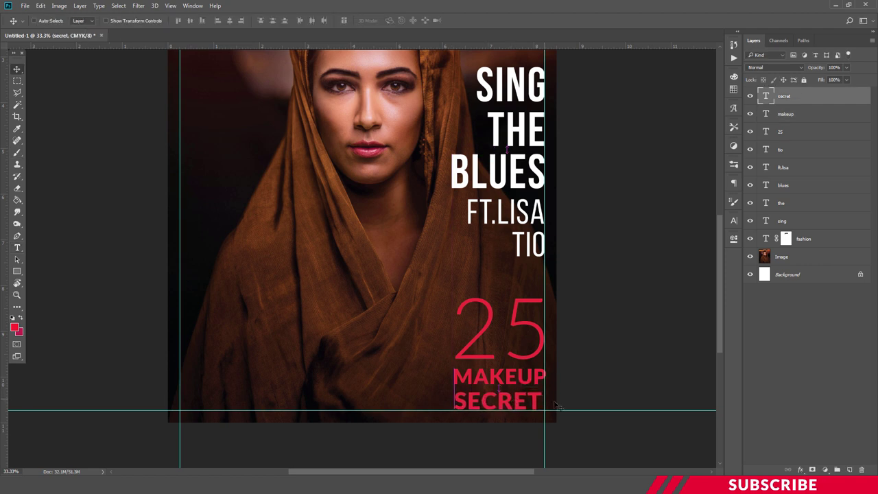
# - Recheck the MAKEUP transform, then zoom out to view the whole cover
pyautogui.press('t')
pyautogui.click(518, 376)
pyautogui.press('Escape')
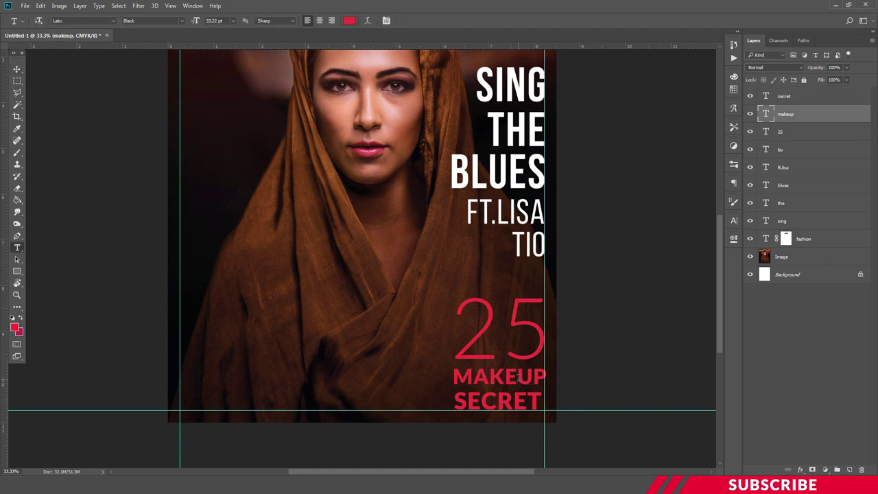
pyautogui.hotkey('ctrl', 't')
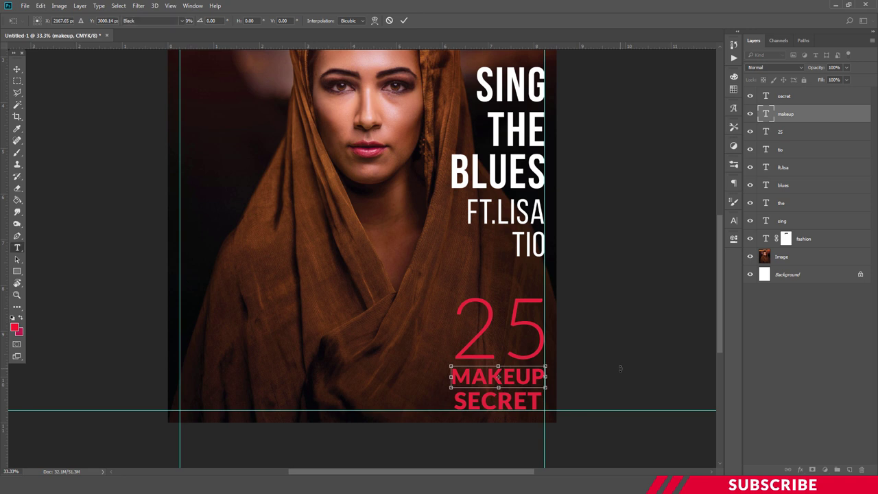
pyautogui.press('Return')
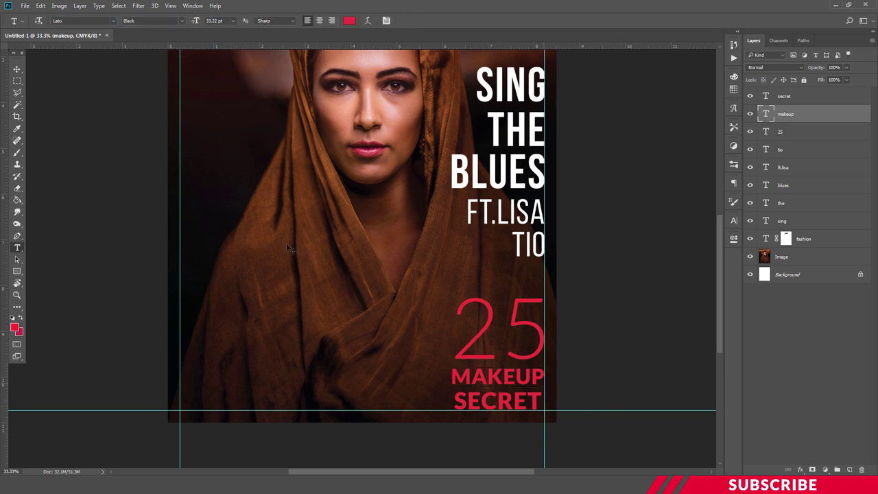
pyautogui.click(17, 69)
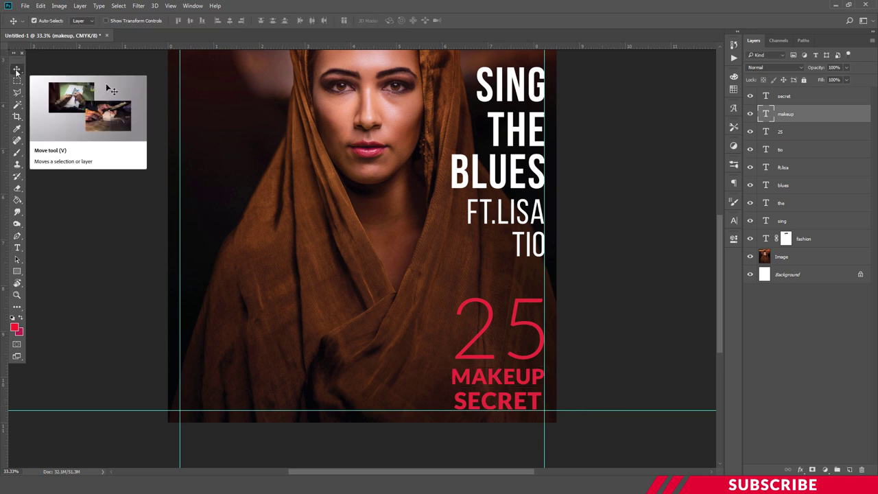
pyautogui.hotkey('ctrl', '-')
pyautogui.press('ctrl')
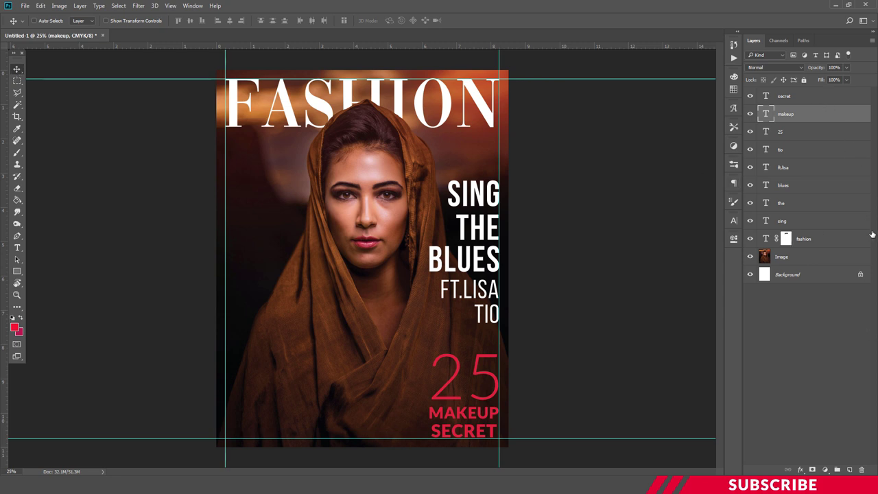
# - Add a new layer above the top SECRET text and set the foreground colour to white
pyautogui.hotkey('alt', ']')
pyautogui.click(851, 467)
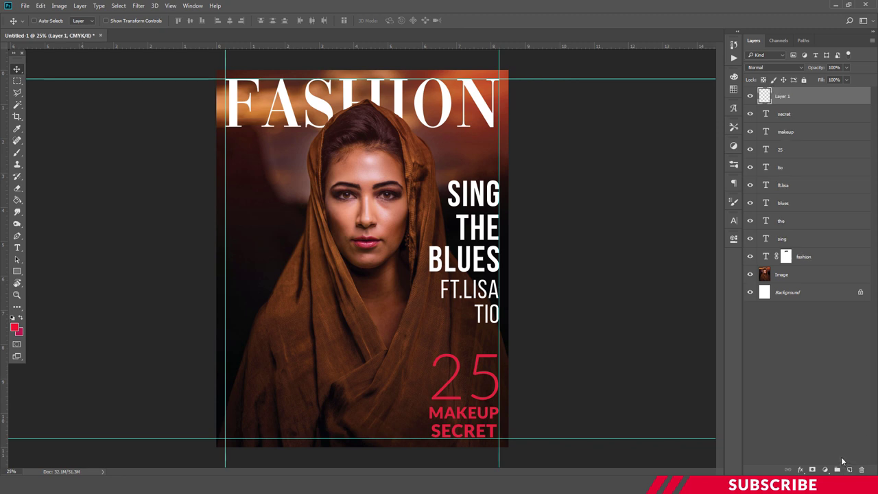
pyautogui.click(15, 328)
pyautogui.click(615, 267)
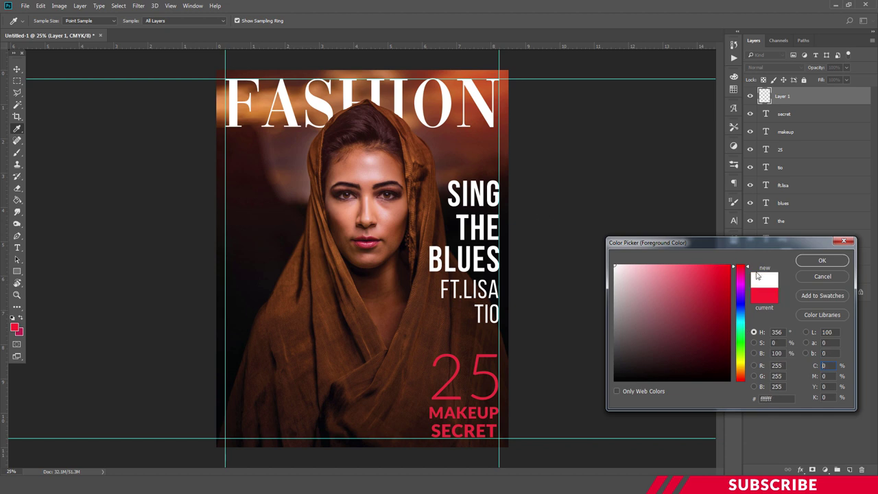
pyautogui.click(823, 261)
# - Choose Lato Medium type and start a text line left of the model's face
pyautogui.press('t')
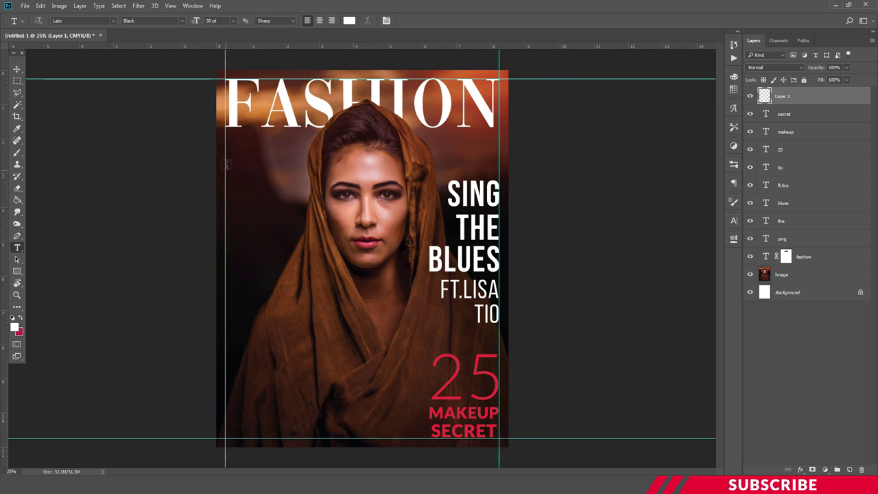
pyautogui.click(183, 22)
pyautogui.click(153, 86)
pyautogui.click(258, 187)
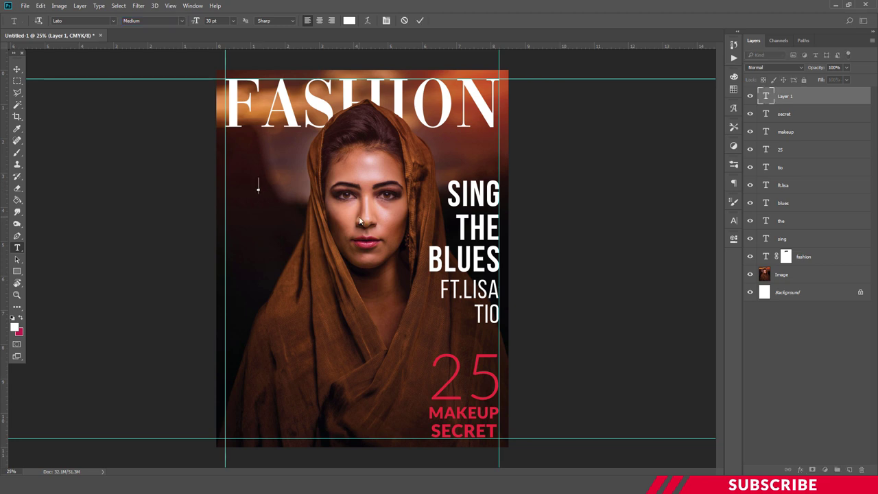
# - Type THE at 38 pt and move it left to the margin guide
pyautogui.write('THE')
pyautogui.hotkey('ctrl', 'a')
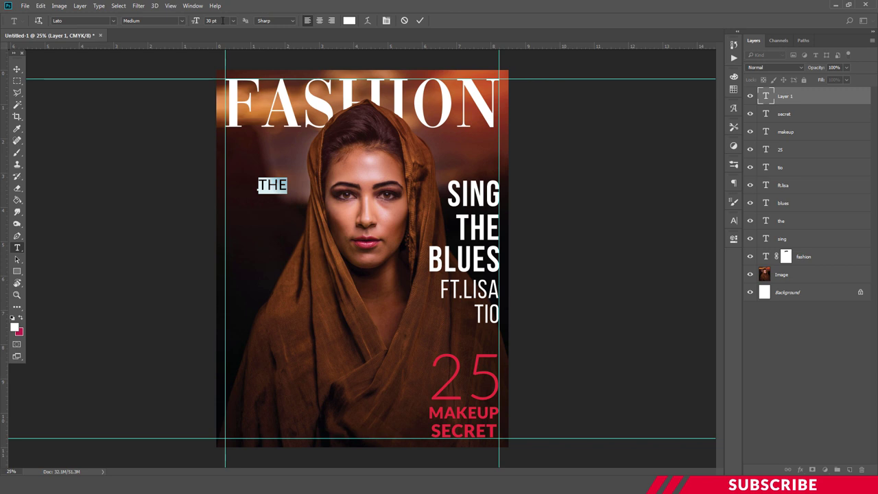
pyautogui.write('38')
pyautogui.press('Return')
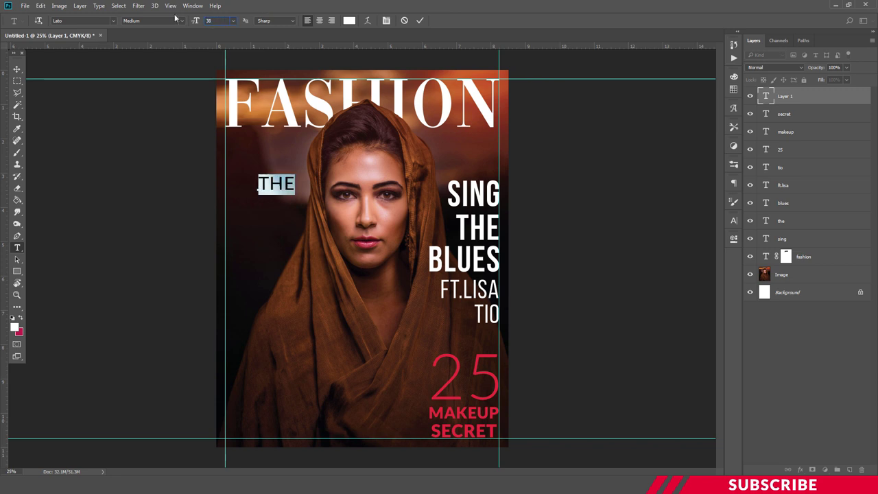
pyautogui.click(294, 185)
pyautogui.hotkey('ctrl', 'Return')
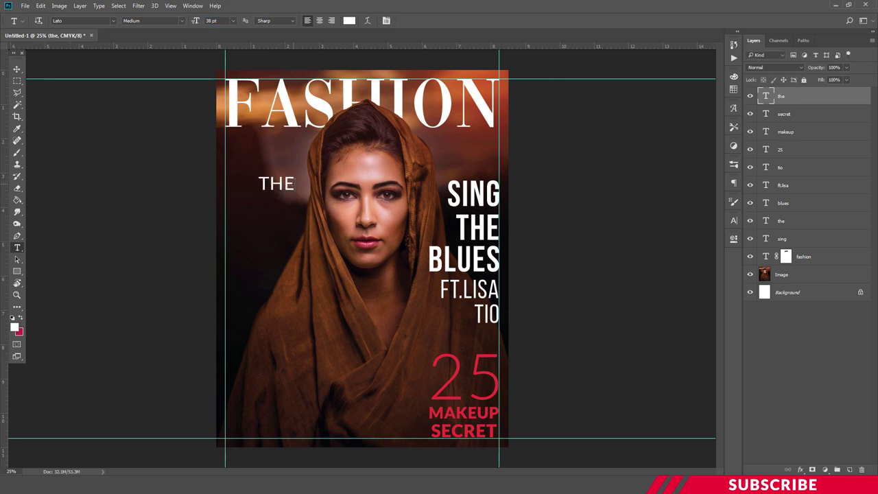
pyautogui.press('v')
pyautogui.moveTo(288, 187); pyautogui.dragTo(241, 193)
# - Copy THE, retype the copy as TREND, and position it directly under THE
pyautogui.press('ctrl')
pyautogui.doubleClick(242, 193)
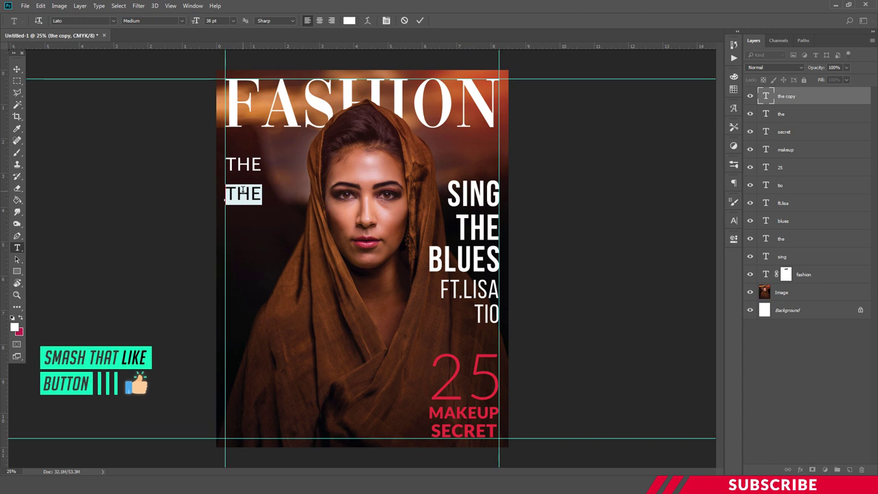
pyautogui.click(237, 192)
pyautogui.doubleClick(243, 189)
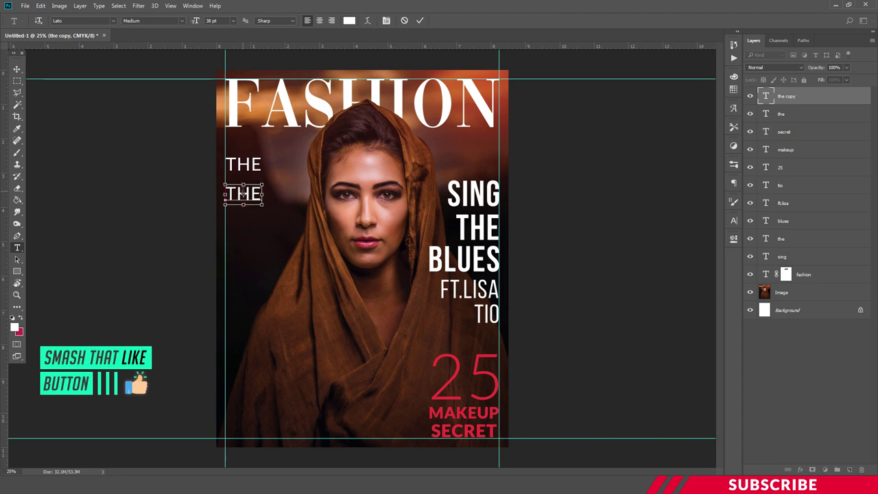
pyautogui.press('BackSpace')
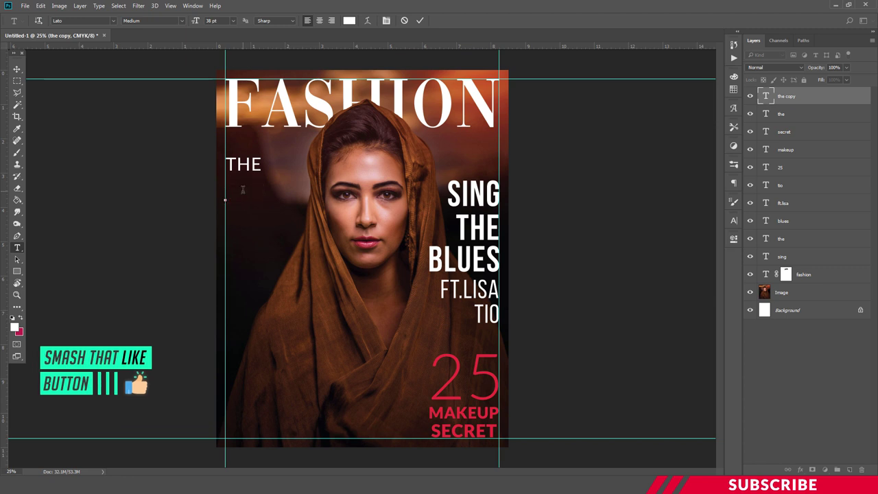
pyautogui.write('TREND')
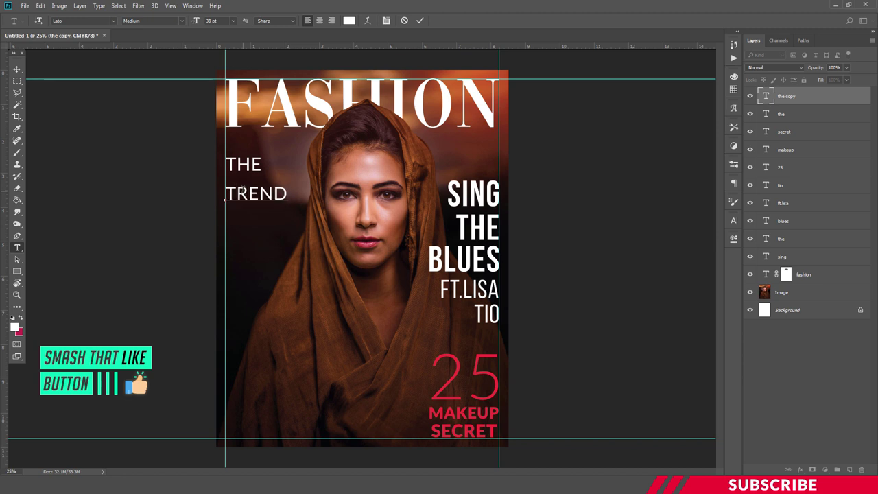
pyautogui.hotkey('ctrl', 'Return')
pyautogui.press('v')
pyautogui.moveTo(257, 197); pyautogui.dragTo(257, 183)
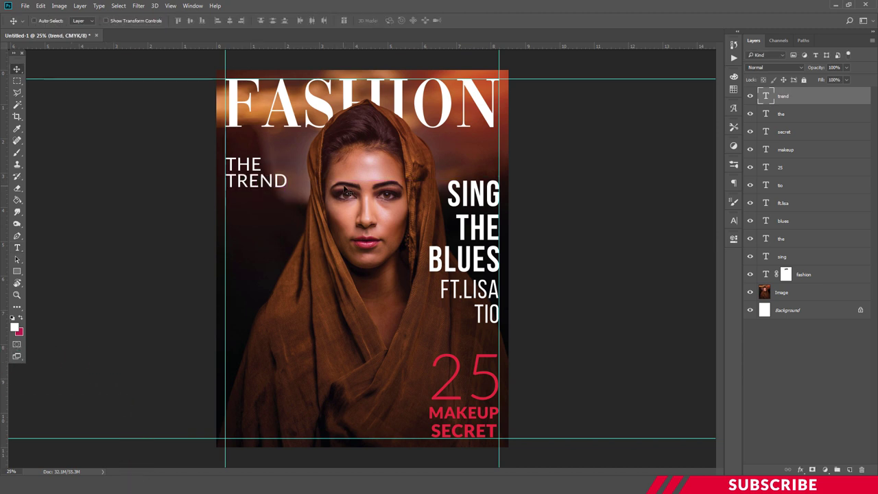
pyautogui.hotkey('shift', 'Down')
pyautogui.hotkey('shift', 'Down')
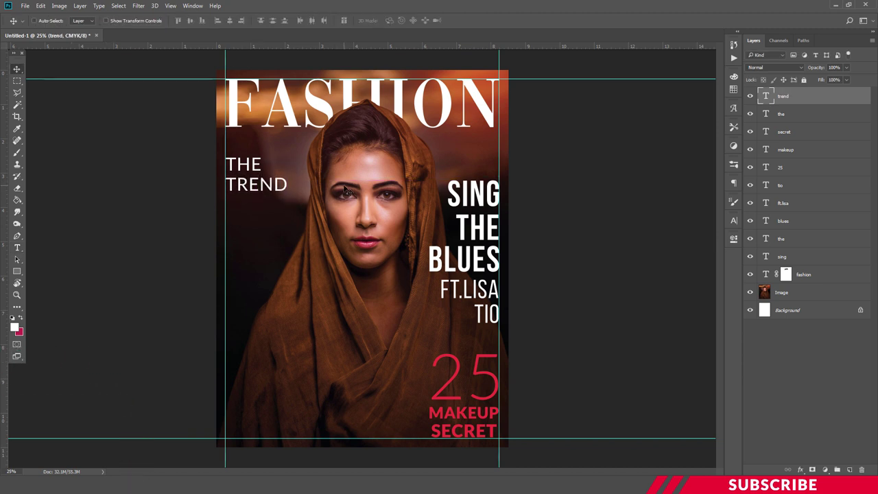
# - Duplicate TREND as a third line below and select its word for editing
pyautogui.moveTo(247, 184); pyautogui.dragTo(254, 206)
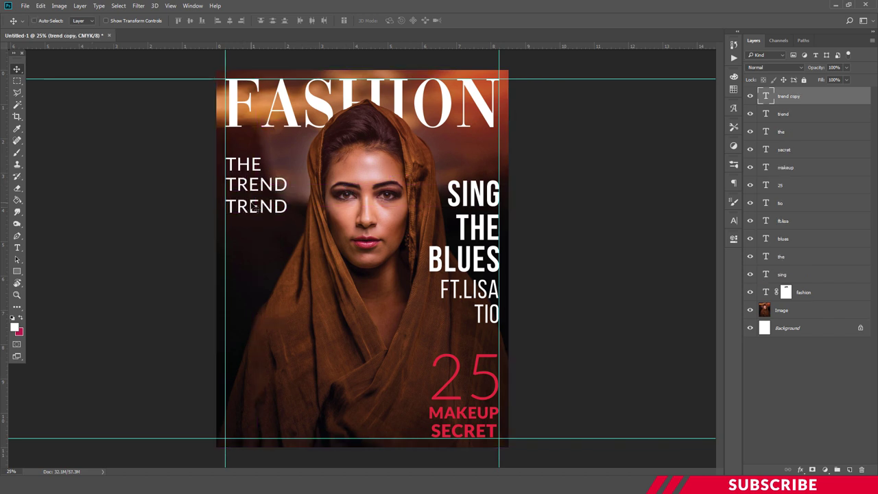
pyautogui.press('Up')
pyautogui.press('Up')
pyautogui.press('Up')
pyautogui.press('Up')
pyautogui.press('Up')
pyautogui.press('Up')
pyautogui.press('Up')
pyautogui.press('Up')
pyautogui.press('t')
pyautogui.click(252, 205)
pyautogui.doubleClick(251, 205)
# - Retype the third line as THIS
pyautogui.click(251, 203)
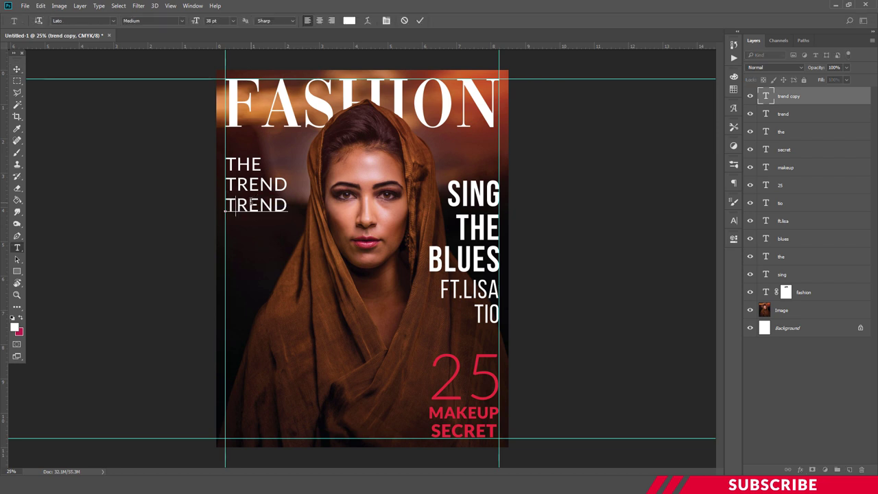
pyautogui.hotkey('ctrl', 'a')
pyautogui.write('this')
pyautogui.hotkey('ctrl', 'Return')
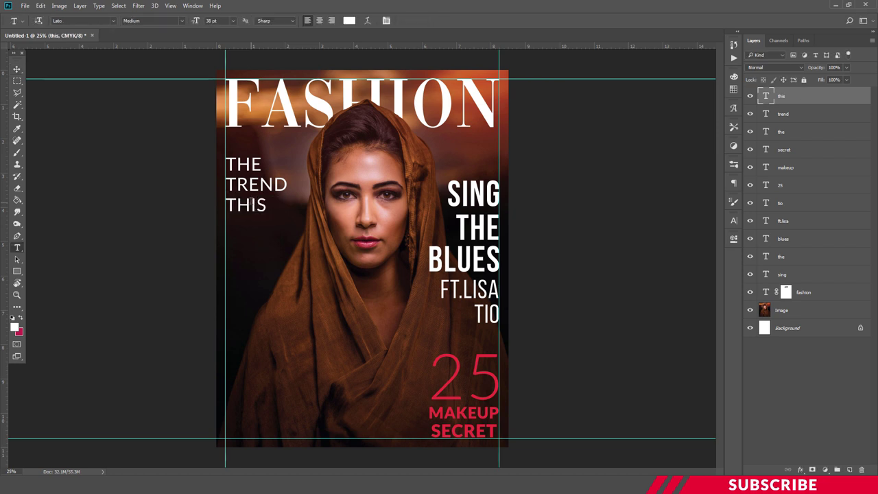
# - Duplicate THIS below and retype the copy as SUMMER
pyautogui.hotkey('ctrl', 'j')
pyautogui.press('v')
pyautogui.moveTo(251, 205); pyautogui.dragTo(249, 232)
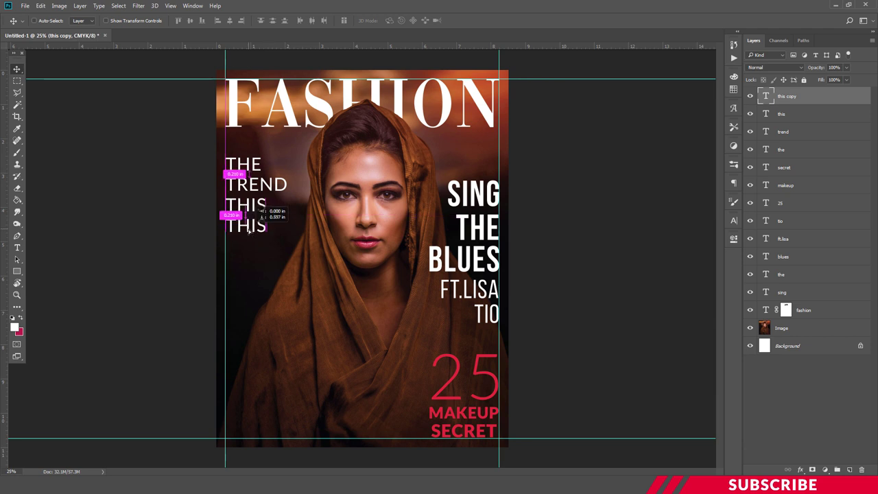
pyautogui.press('t')
pyautogui.doubleClick(250, 225)
pyautogui.write('SU')
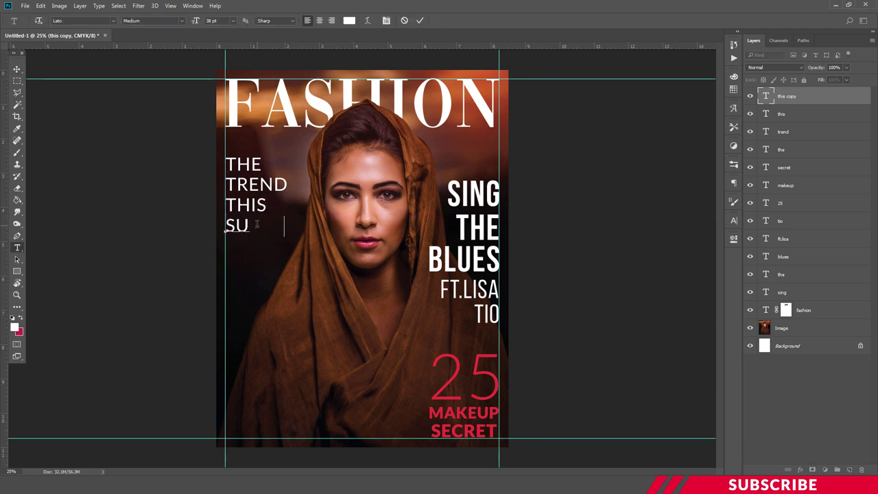
pyautogui.write('MMER')
pyautogui.hotkey('ctrl', 'Return')
pyautogui.press('v')
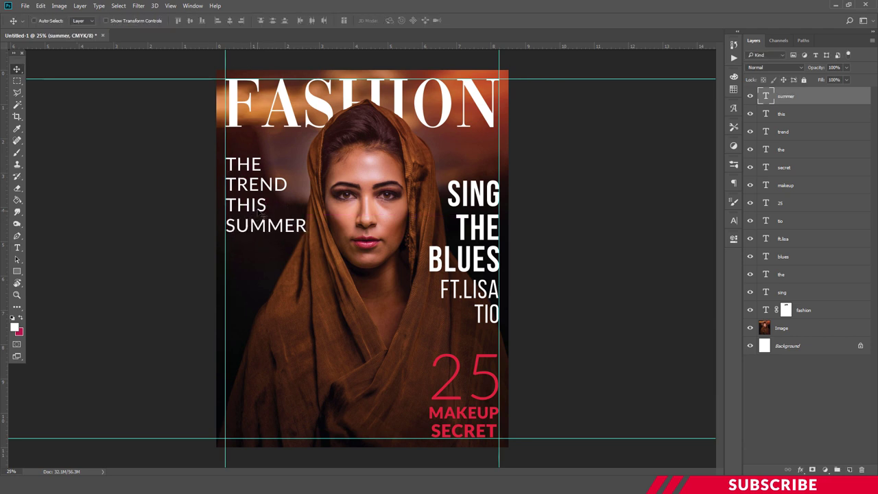
# - Change the word THIS to the Lato Black weight
pyautogui.press('t')
pyautogui.click(255, 204)
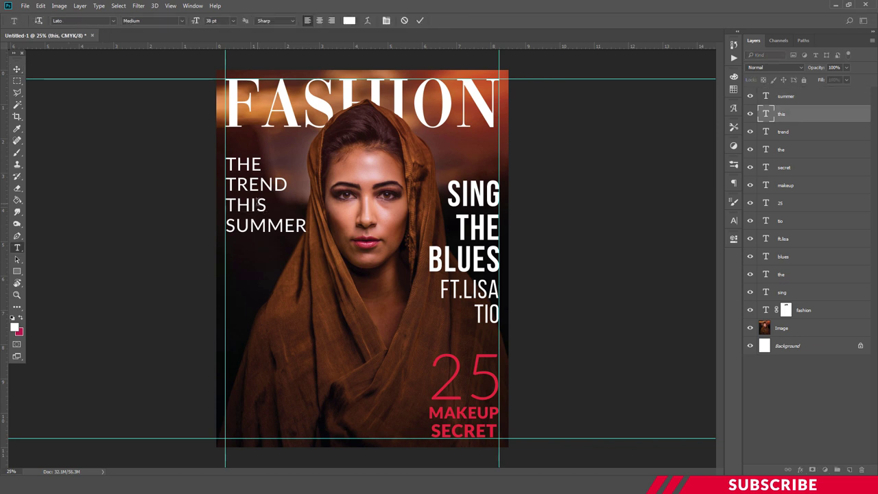
pyautogui.hotkey('ctrl', 'Return')
pyautogui.click(256, 204)
pyautogui.doubleClick(246, 205)
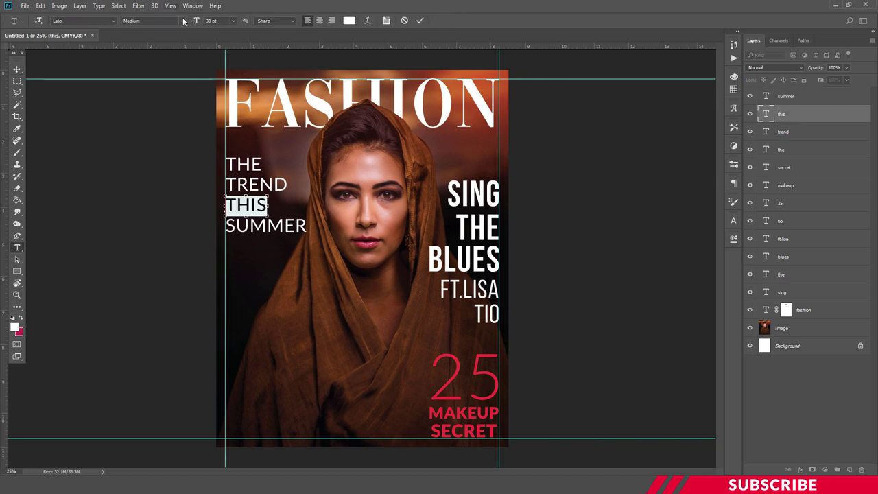
pyautogui.click(152, 20)
pyautogui.click(165, 146)
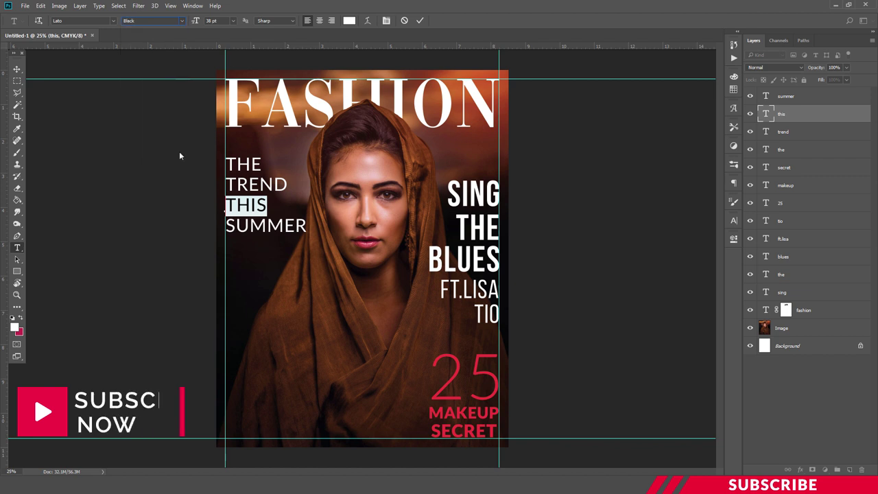
pyautogui.click(257, 204)
pyautogui.hotkey('ctrl', 'Return')
# - Set SUMMER to Lato Black and add a new empty layer on top
pyautogui.click(265, 225)
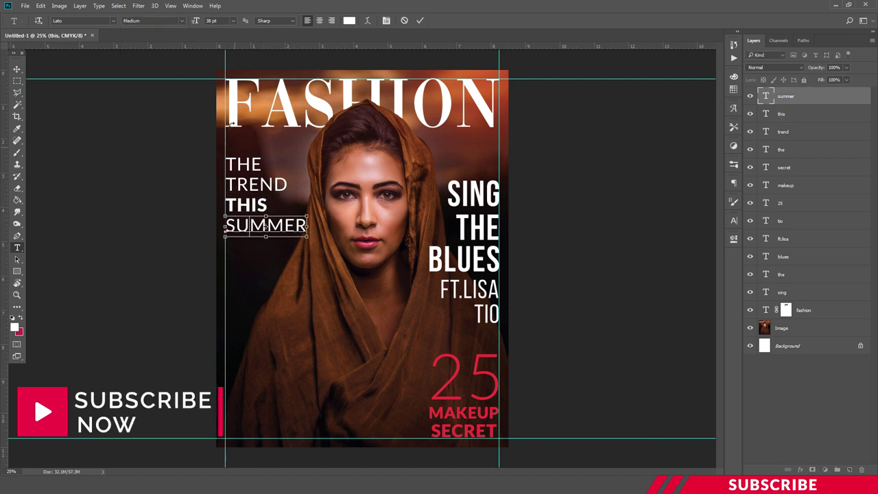
pyautogui.doubleClick(266, 225)
pyautogui.click(183, 22)
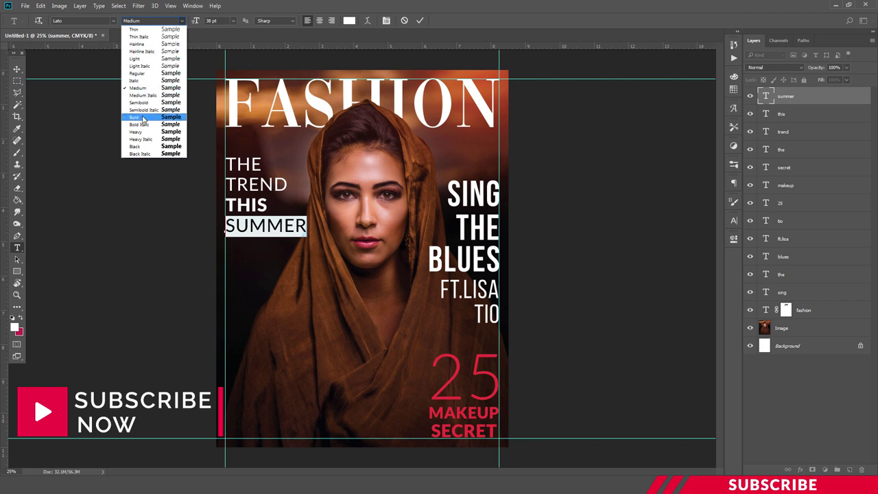
pyautogui.click(146, 146)
pyautogui.hotkey('ctrl', 'Return')
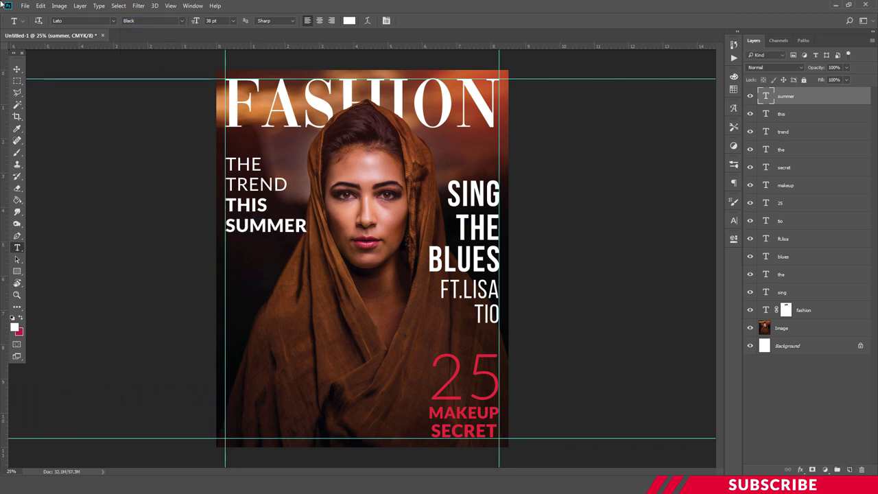
pyautogui.click(17, 69)
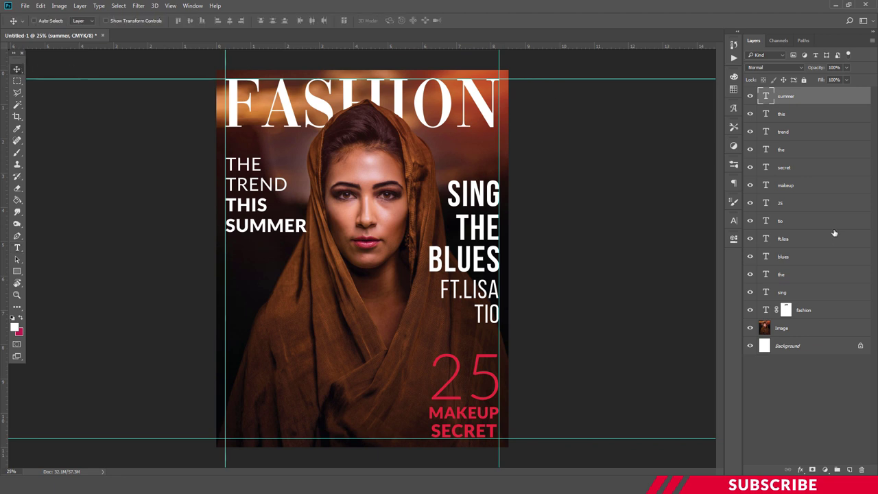
pyautogui.click(849, 470)
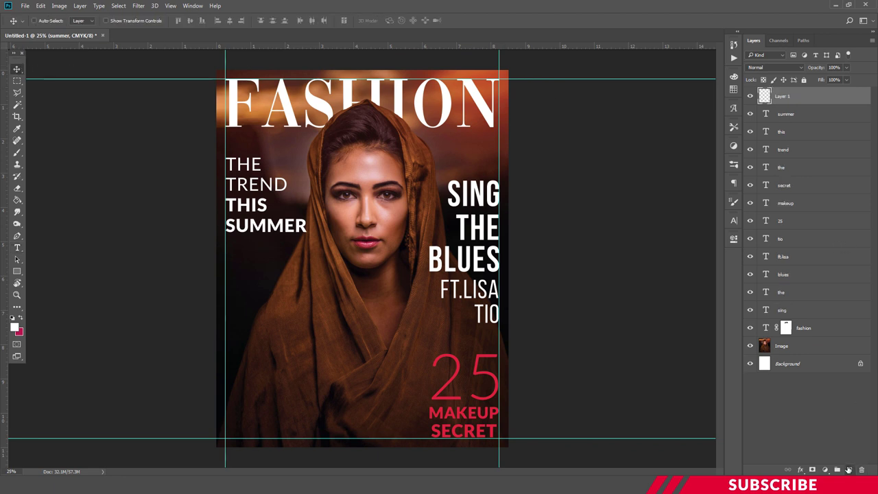
# - Type THE 70'S TOP below the headline at 26 pt
pyautogui.press('t')
pyautogui.click(235, 270)
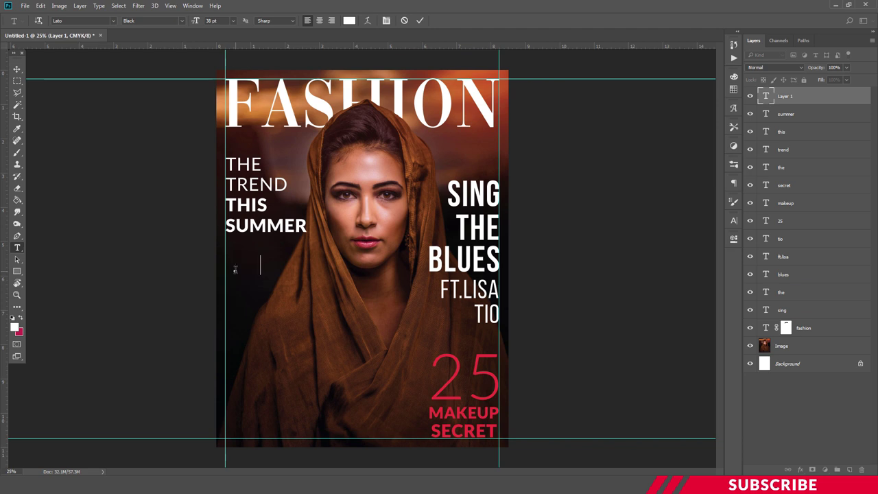
pyautogui.write('THE')
pyautogui.write(" 70'S")
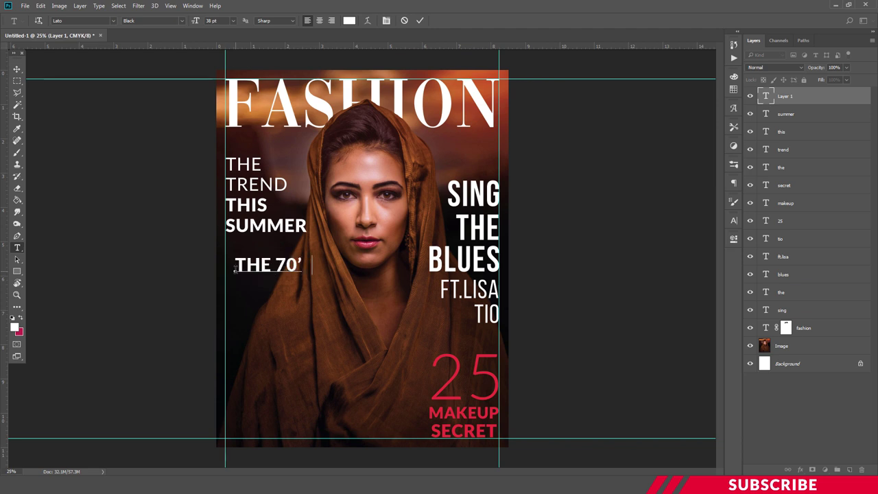
pyautogui.write(' TOP')
pyautogui.hotkey('ctrl', 'a')
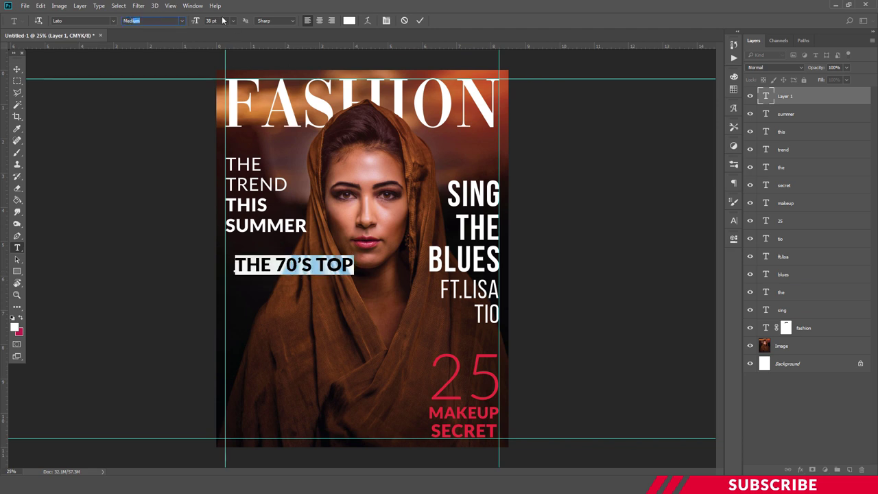
pyautogui.press('Tab')
pyautogui.write('26')
pyautogui.hotkey('ctrl', 'Return')
# - Add a STYLES & TREND line, then duplicate it and retype the copy as the author byline
pyautogui.click(235, 289)
pyautogui.write('STYLES & TREND')
pyautogui.hotkey('ctrl', 'Return')
pyautogui.hotkey('ctrl', 'j')
pyautogui.doubleClick(295, 312)
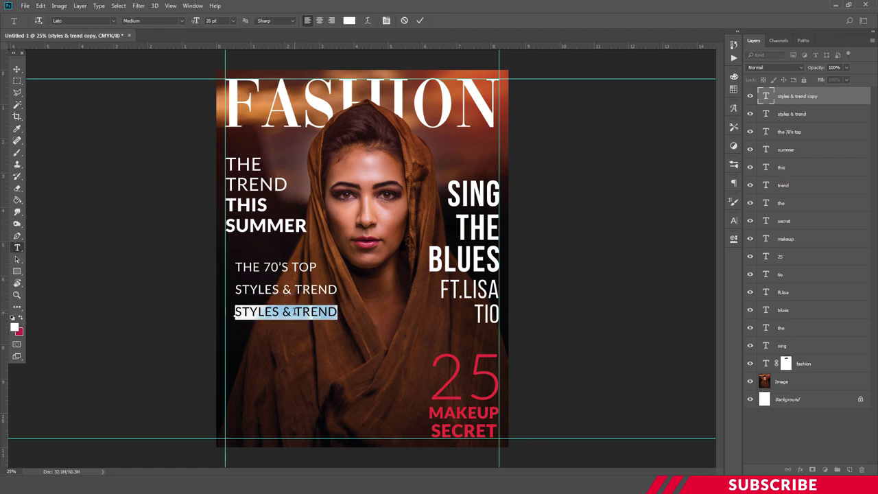
pyautogui.hotkey('ctrl', 'Return')
# - Align the three lines under THIS SUMMER, with the byline just below STYLES & TREND
pyautogui.press('v')
pyautogui.moveTo(275, 266); pyautogui.dragTo(264, 258)
pyautogui.moveTo(281, 288); pyautogui.dragTo(271, 275)
pyautogui.click(261, 309)
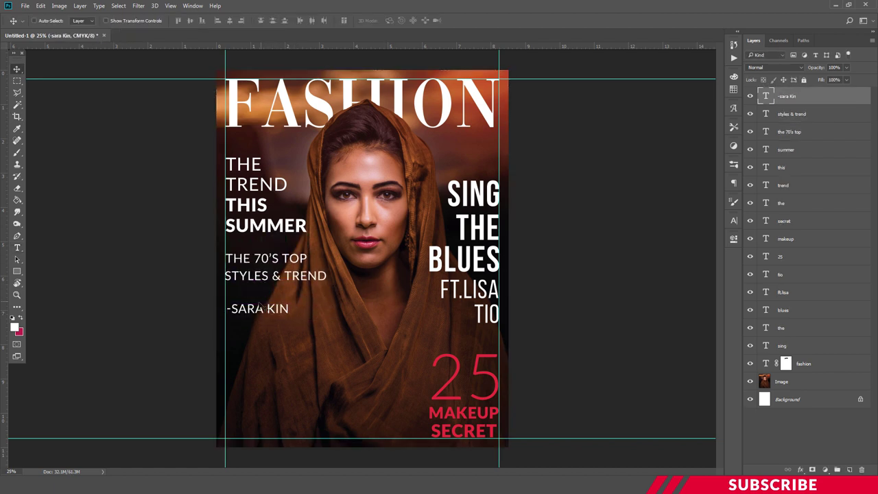
pyautogui.moveTo(260, 308); pyautogui.dragTo(258, 292)
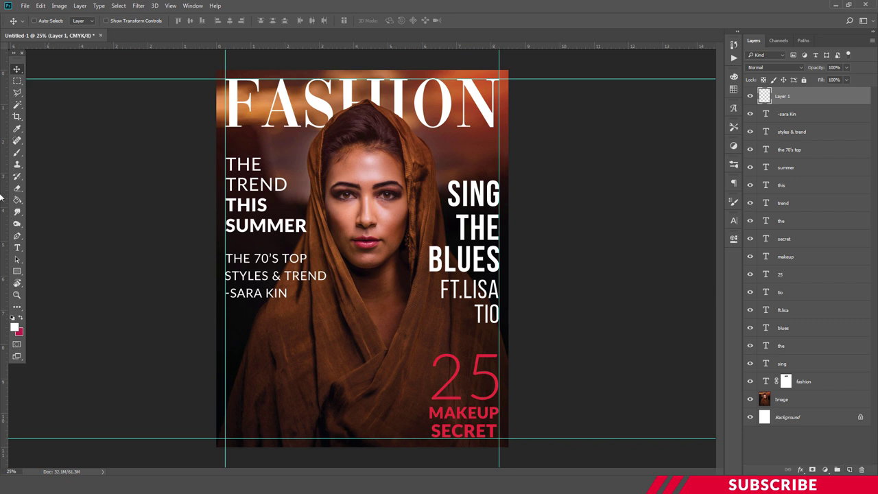
# - Draw a thin white rectangle, 733 × 20 px, just under SUMMER
pyautogui.click(18, 328)
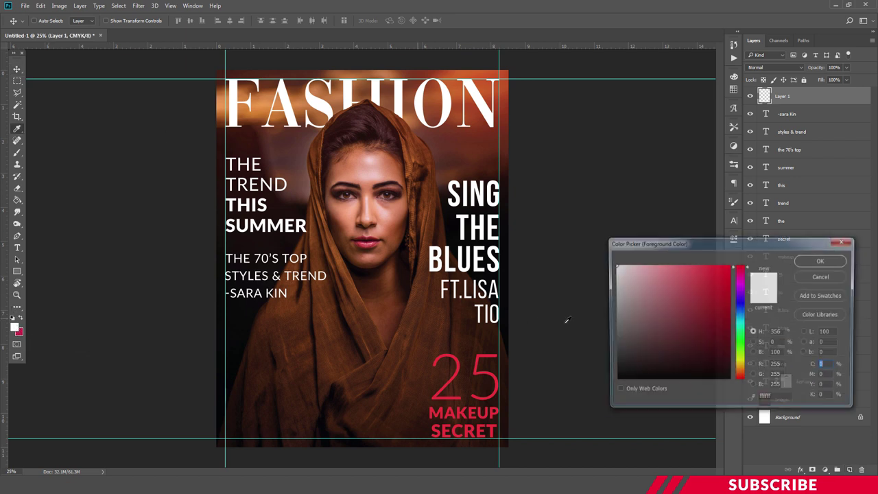
pyautogui.click(821, 260)
pyautogui.moveTo(18, 272); pyautogui.dragTo(52, 271)
pyautogui.moveTo(226, 242); pyautogui.dragTo(309, 242)
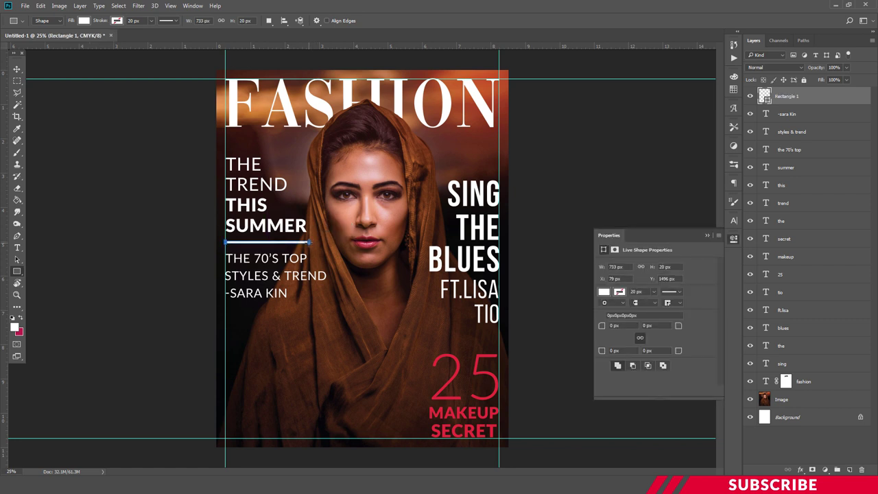
pyautogui.hotkey('ctrl', '+')
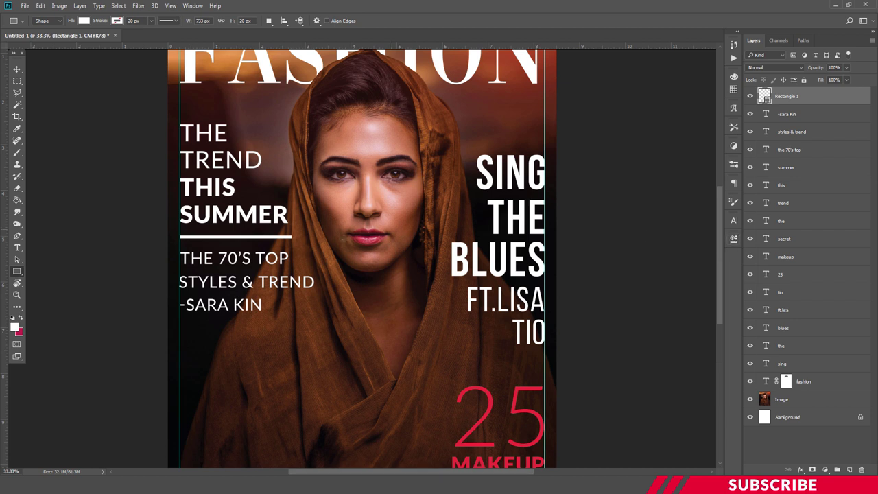
# - Select the three text-block layers and nudge them up slightly
pyautogui.click(787, 114)
pyautogui.click(788, 149)
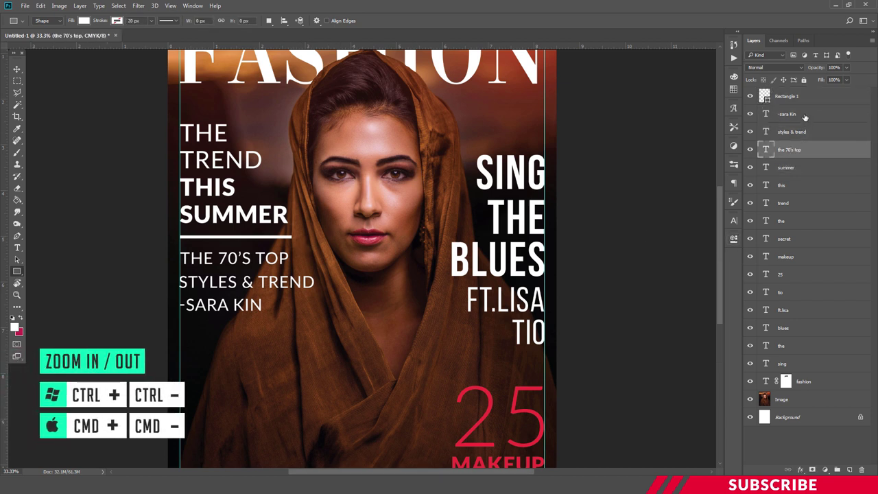
pyautogui.keyDown('shift'); pyautogui.click(805, 117); pyautogui.keyUp('shift')
pyautogui.hotkey('ctrl', 't')
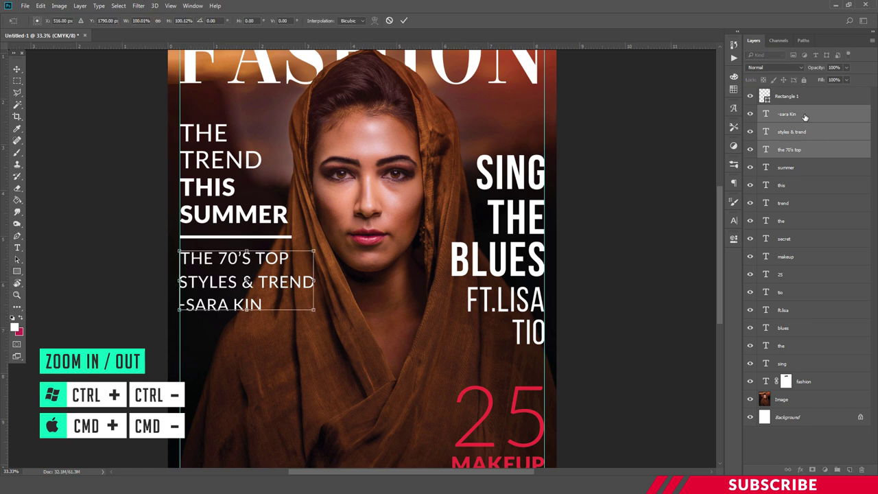
pyautogui.hotkey('shift', 'Up')
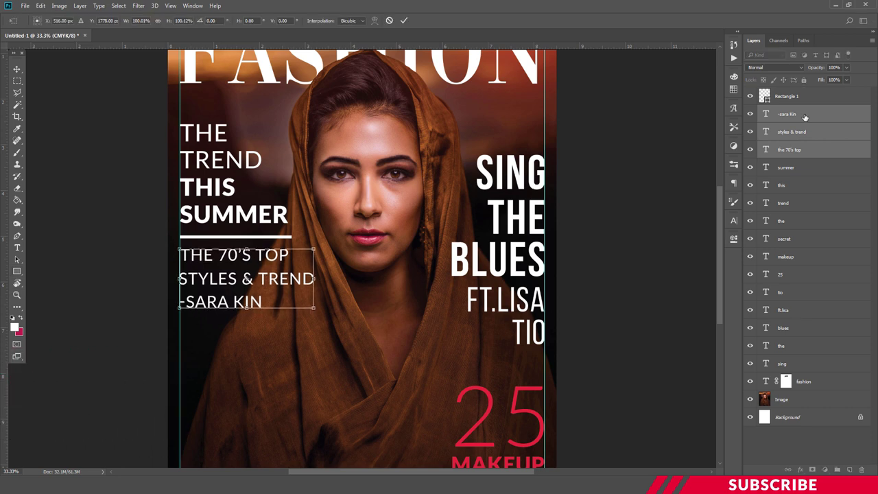
pyautogui.press('Return')
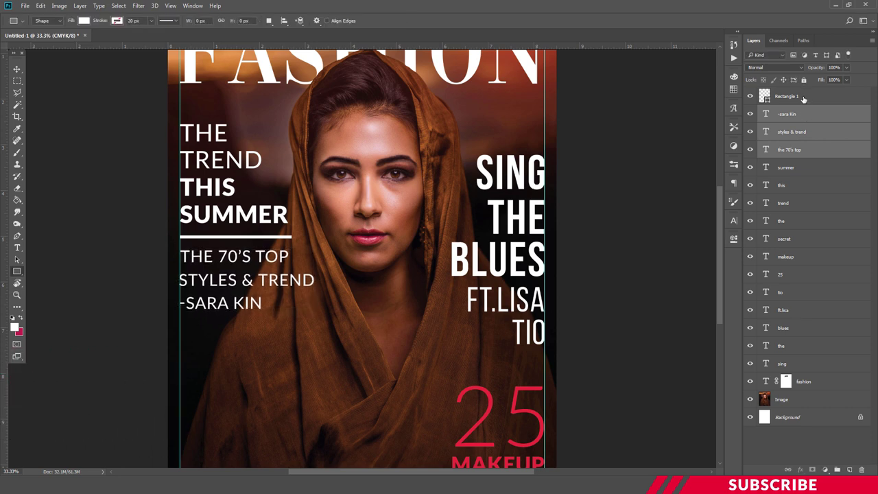
# - Duplicate the white rule line and place the copy below the byline
pyautogui.click(804, 97)
pyautogui.hotkey('ctrl', 'j')
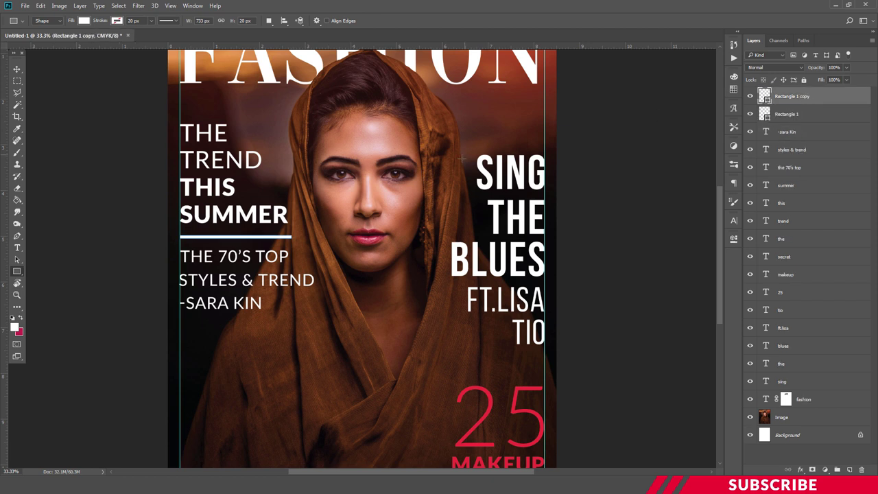
pyautogui.press('v')
pyautogui.moveTo(269, 242); pyautogui.dragTo(258, 325)
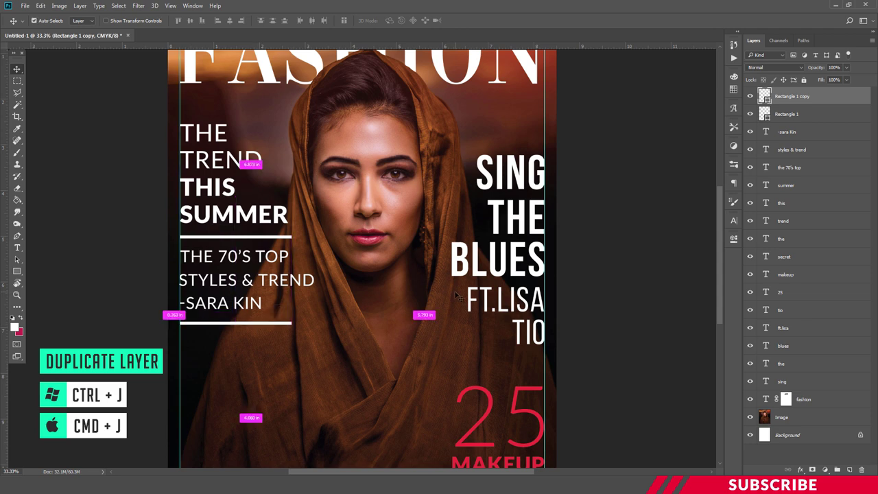
pyautogui.hotkey('ctrl', '-')
pyautogui.hotkey('ctrl', '-')
pyautogui.hotkey('ctrl', '+')
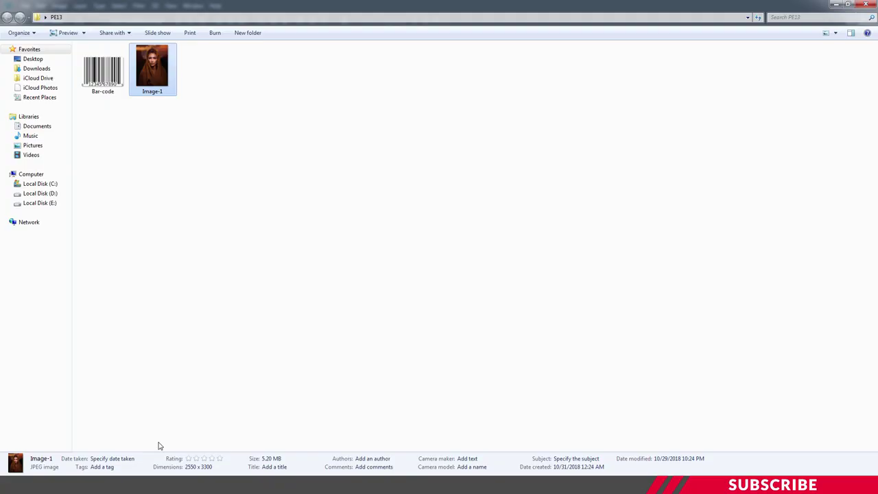
# - Open the Bar-code image from the folder in Photoshop
pyautogui.click(88, 130)
pyautogui.click(103, 81)
pyautogui.rightClick(105, 81)
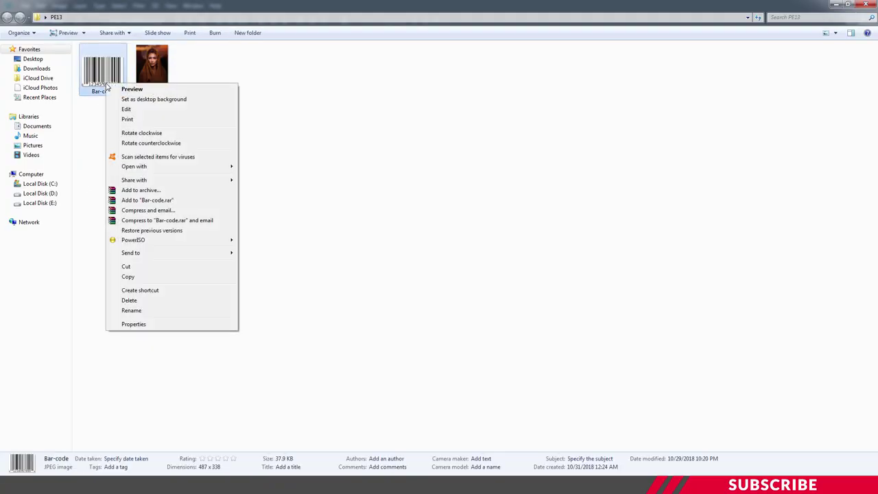
pyautogui.moveTo(145, 167)
pyautogui.click(260, 166)
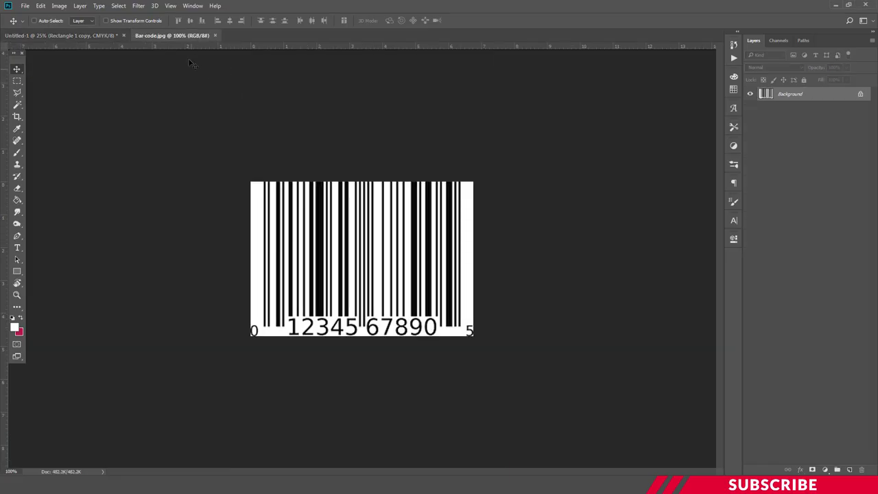
# - Copy the barcode onto the cover and position it in the bottom-left corner
pyautogui.moveTo(185, 35); pyautogui.dragTo(196, 63)
pyautogui.moveTo(288, 149); pyautogui.dragTo(353, 297)
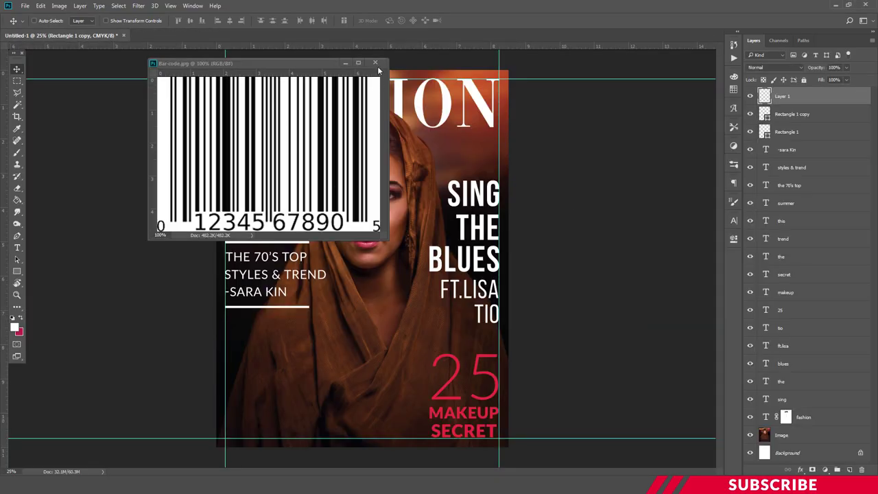
pyautogui.click(375, 62)
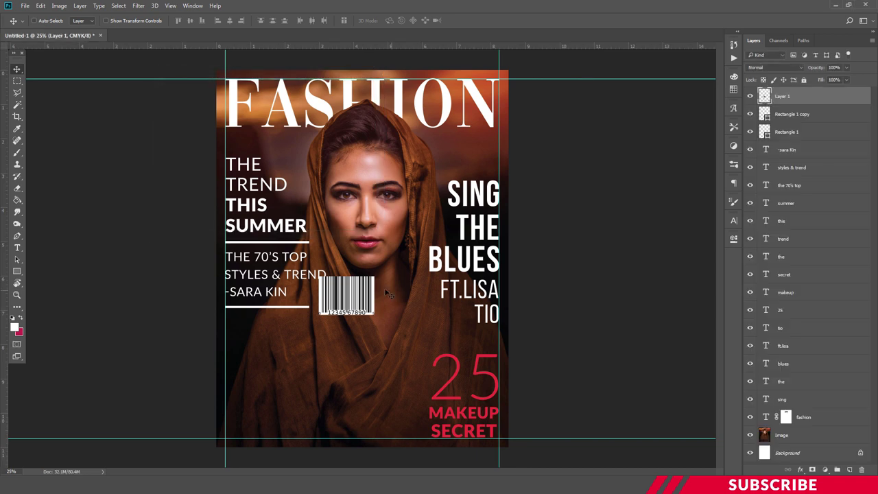
pyautogui.moveTo(356, 294); pyautogui.dragTo(264, 416)
pyautogui.press('Down')
pyautogui.press('Down')
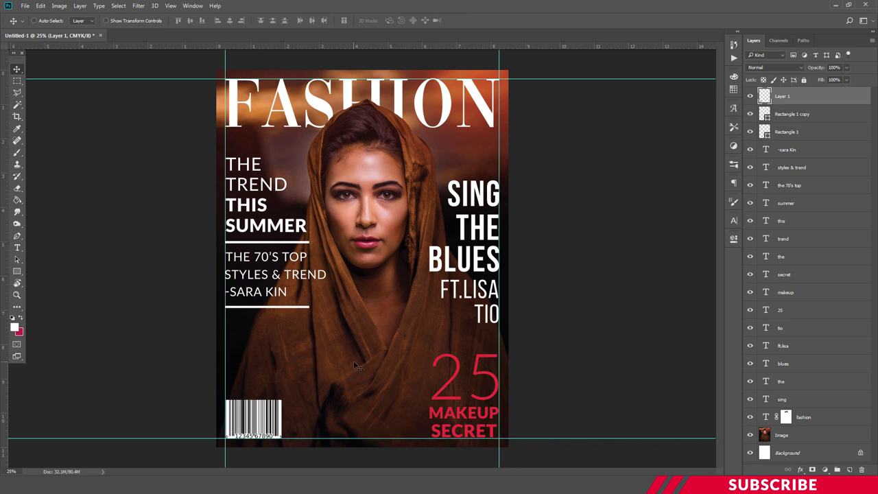
# - Rename the barcode layer to Bar Code and add a new empty layer above
pyautogui.doubleClick(782, 97)
pyautogui.write('Bar Code')
pyautogui.press('Return')
pyautogui.click(850, 470)
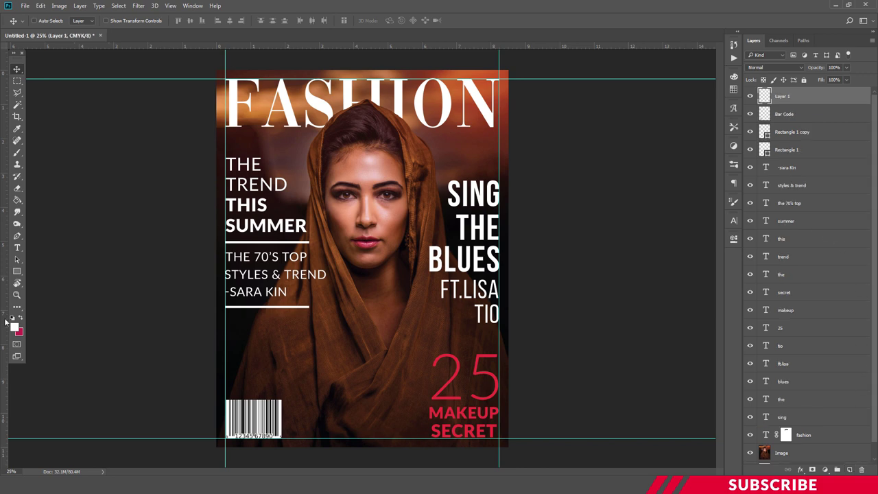
# - Set the type font to Times New Roman Bold Italic at 88 pt
pyautogui.write('to')
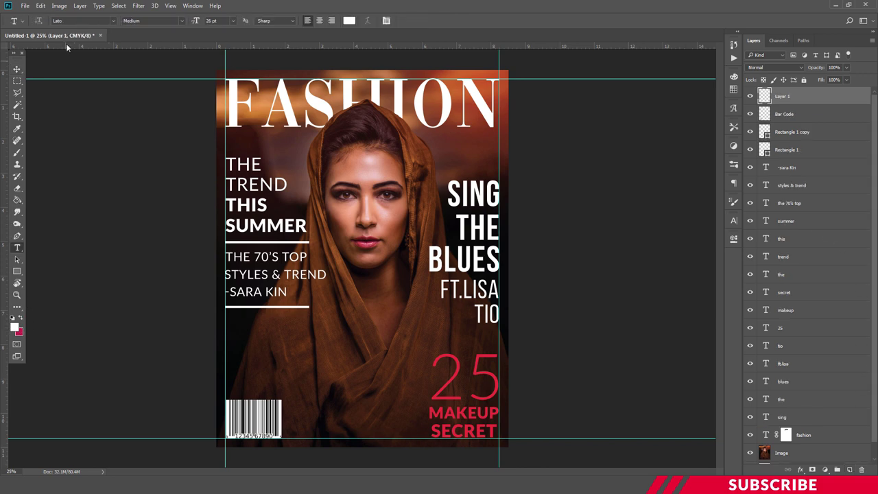
pyautogui.write('time')
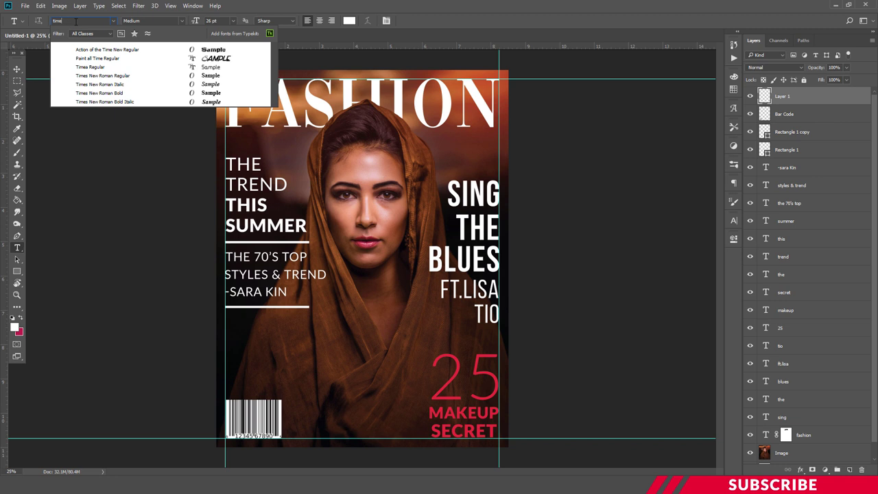
pyautogui.click(109, 75)
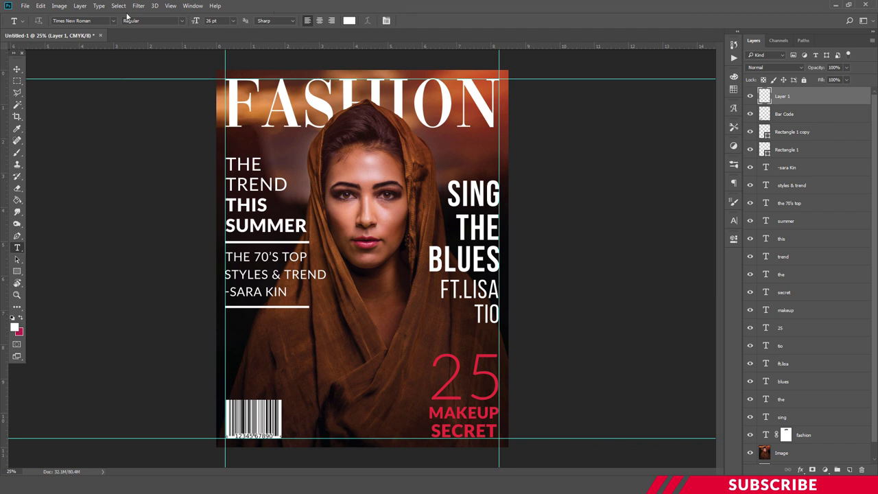
pyautogui.click(182, 21)
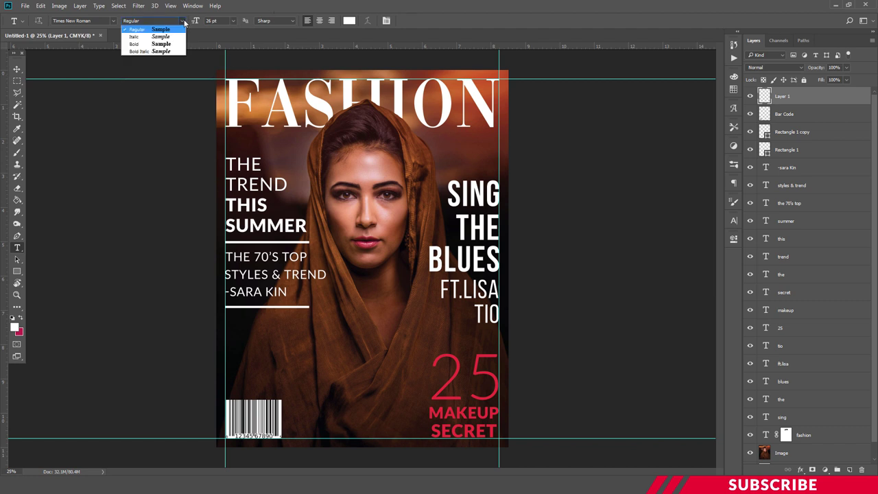
pyautogui.click(158, 52)
pyautogui.click(234, 21)
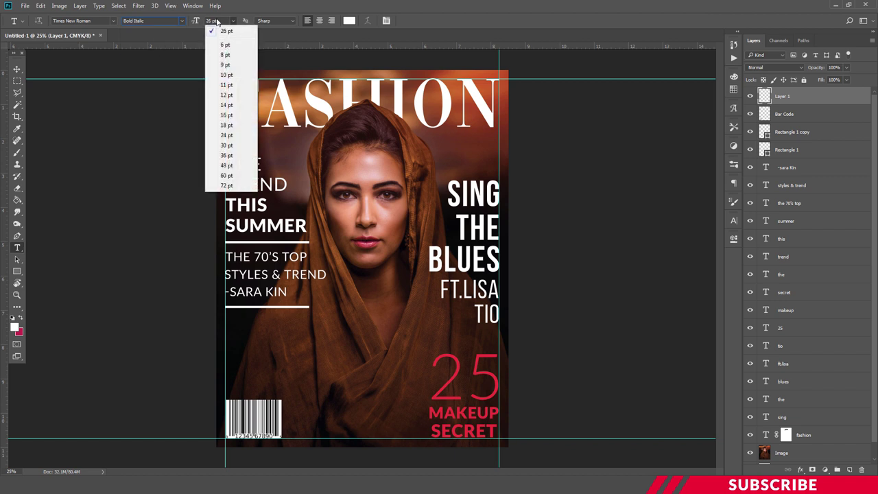
pyautogui.click(214, 21)
pyautogui.click(214, 21)
pyautogui.write('88')
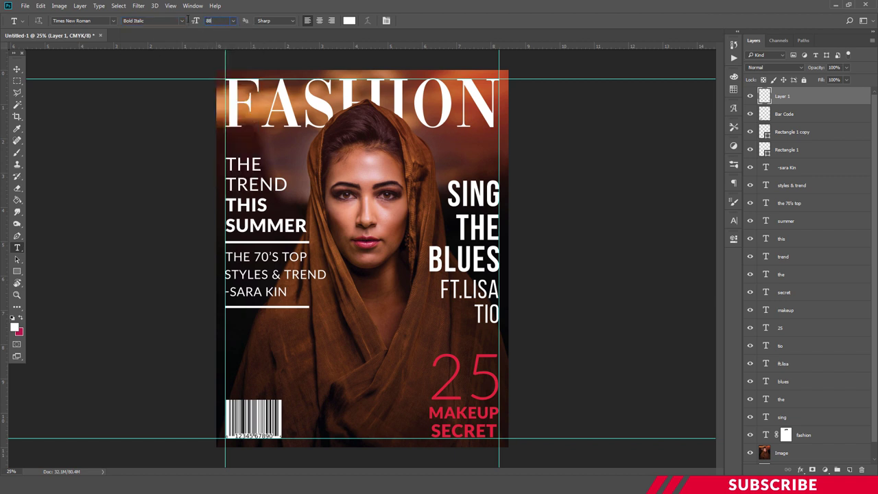
# - Type '100' on the cover and move it left, just under the rule
pyautogui.click(281, 336)
pyautogui.write('100')
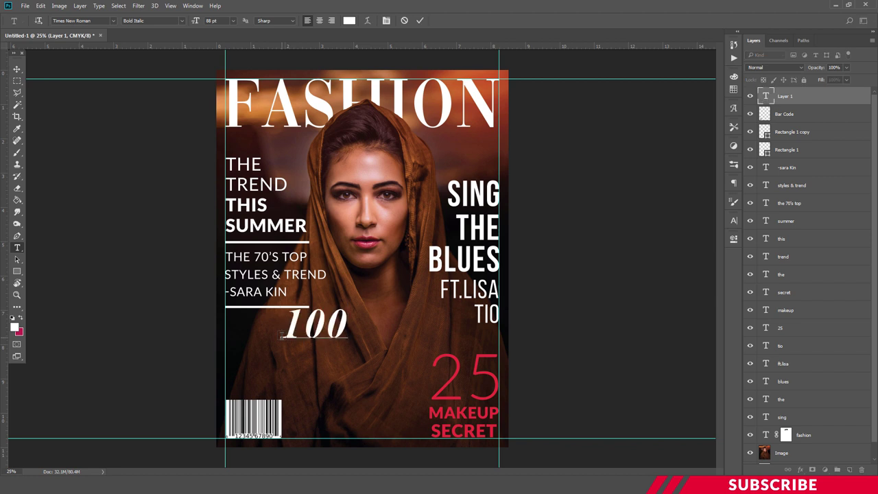
pyautogui.hotkey('ctrl', 'Return')
pyautogui.press('v')
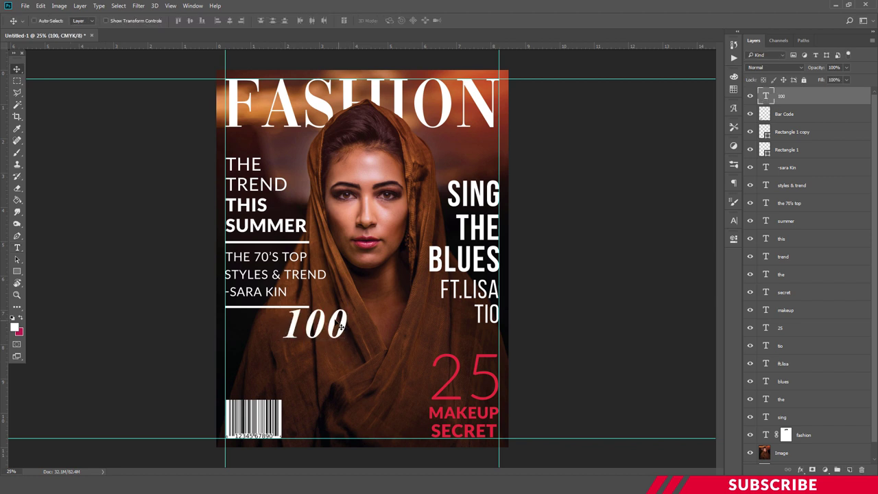
pyautogui.moveTo(330, 323); pyautogui.dragTo(273, 371)
# - Duplicate the 100, retype the copy as 'love', and place it under the 100
pyautogui.hotkey('ctrl', 'j')
pyautogui.press('t')
pyautogui.doubleClick(268, 364)
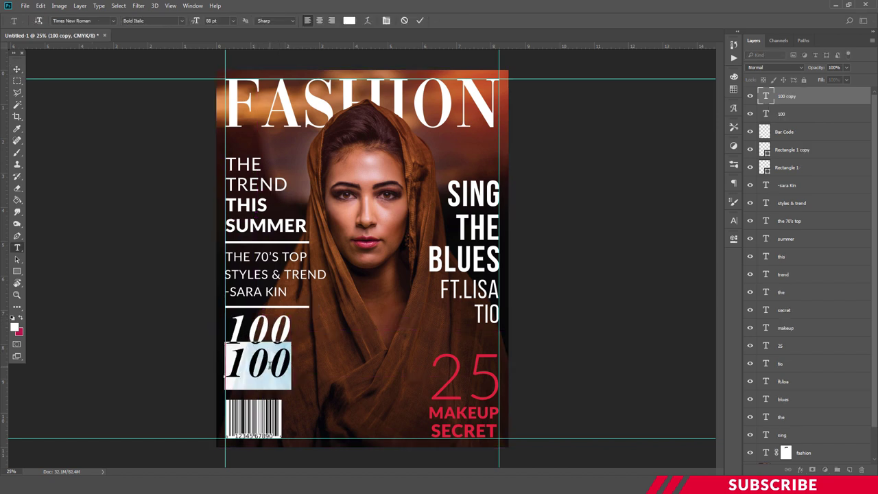
pyautogui.write('love')
pyautogui.hotkey('ctrl', 'Return')
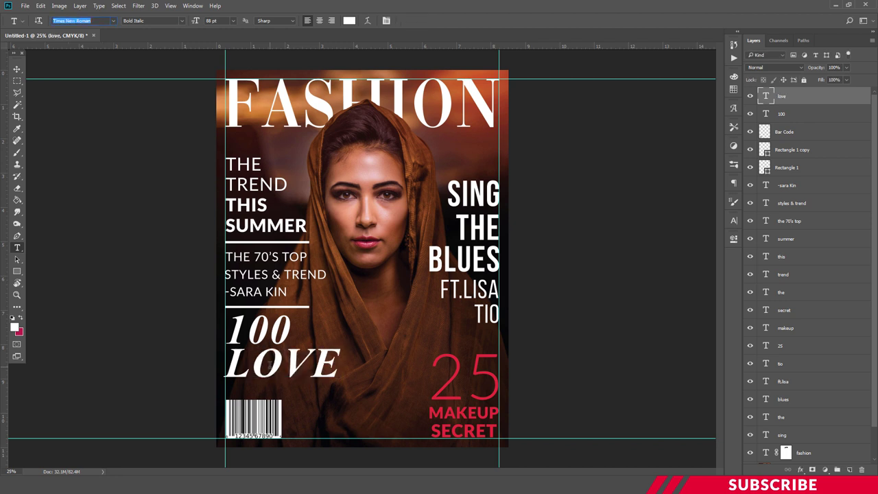
pyautogui.press('v')
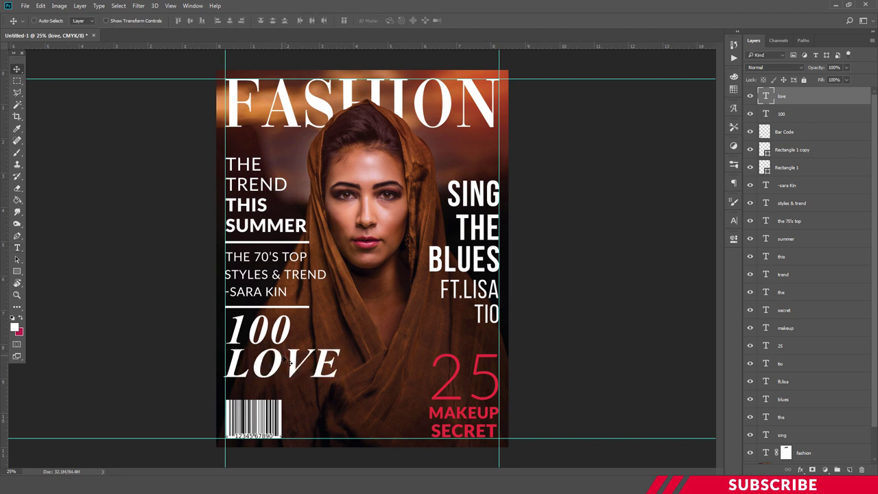
pyautogui.moveTo(281, 357); pyautogui.dragTo(293, 396)
# - Retype the lower LOVE copy as 'questions'
pyautogui.press('t')
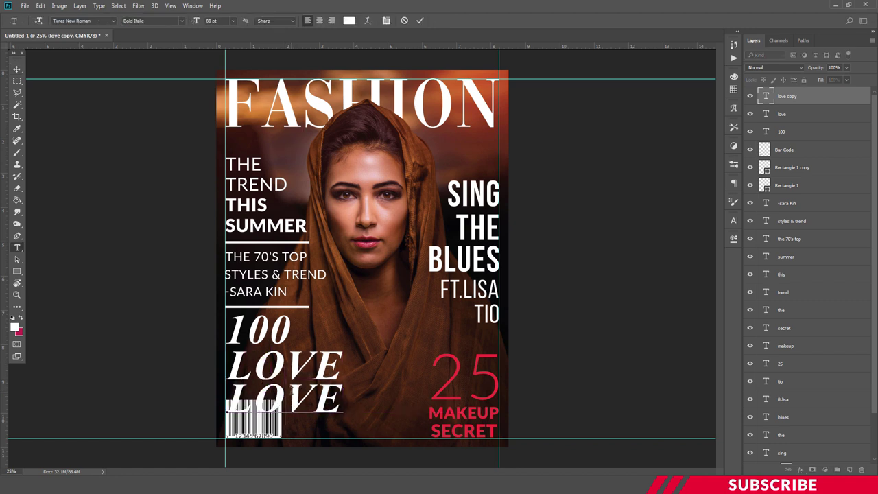
pyautogui.doubleClick(290, 405)
pyautogui.click(290, 410)
pyautogui.write('questions')
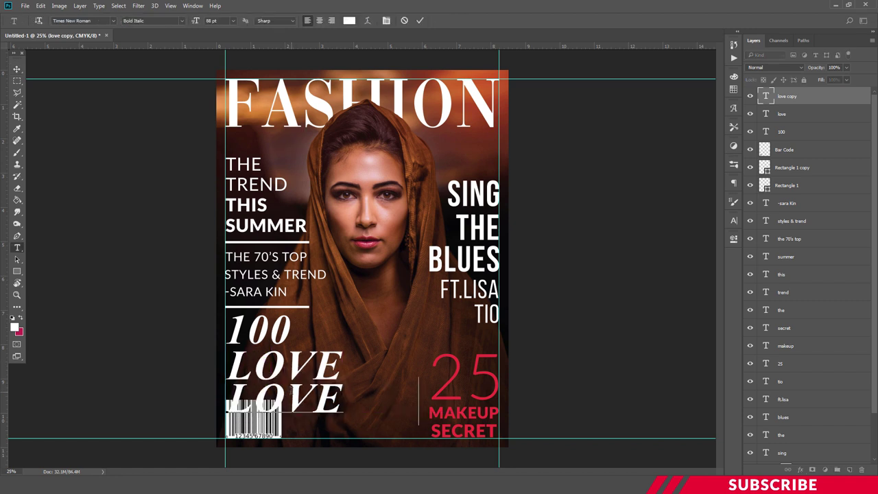
pyautogui.hotkey('ctrl', 'Return')
pyautogui.press('v')
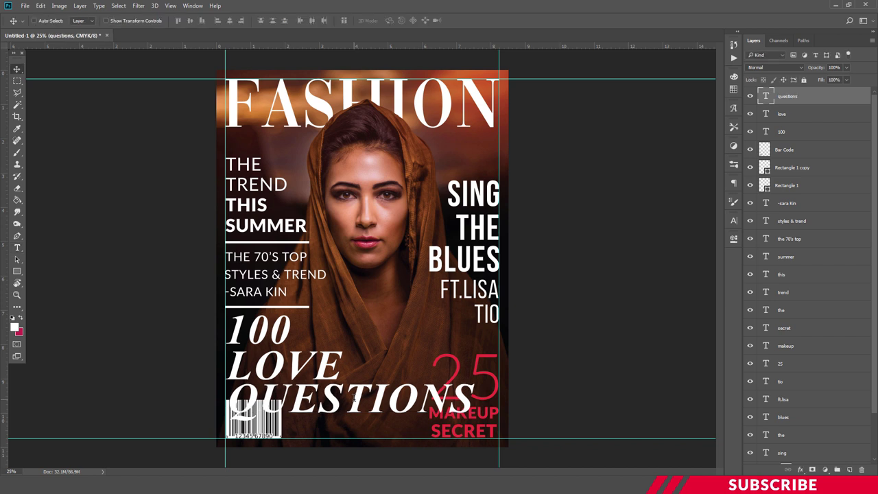
# - Scale QUESTIONS to about half size and nudge it down slightly
pyautogui.press('t')
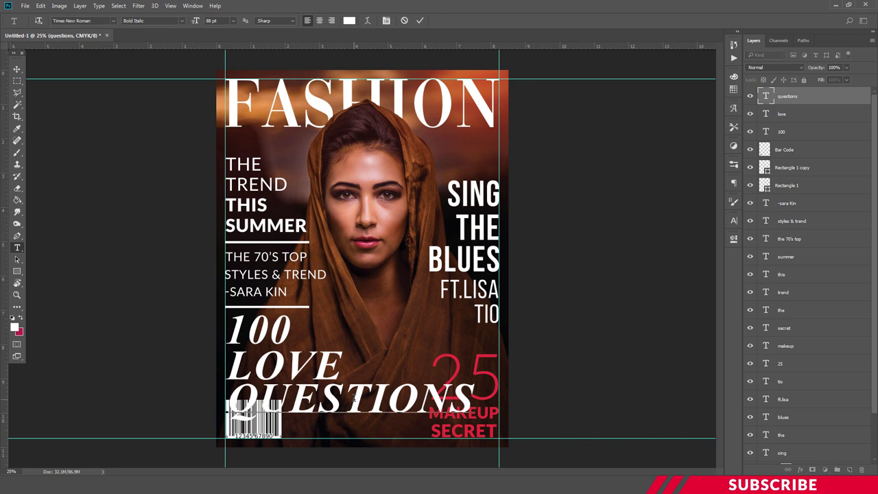
pyautogui.hotkey('ctrl', 'Return')
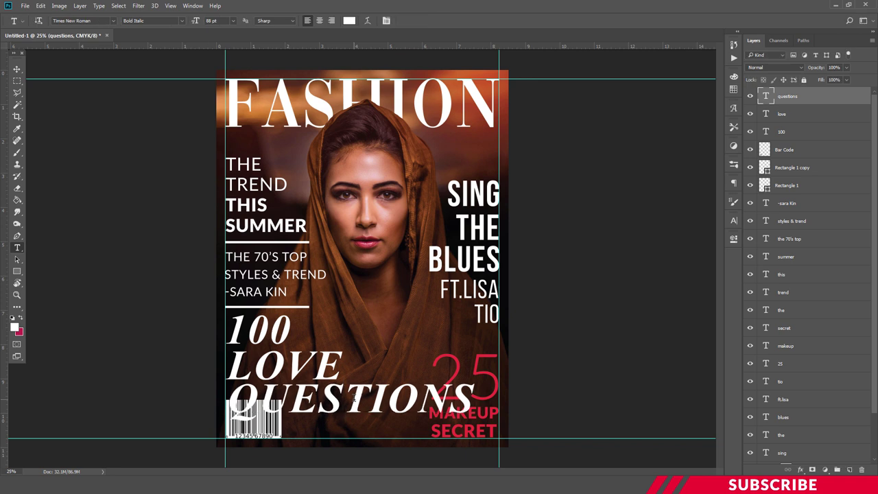
pyautogui.hotkey('ctrl', 't')
pyautogui.moveTo(473, 424); pyautogui.dragTo(338, 396)
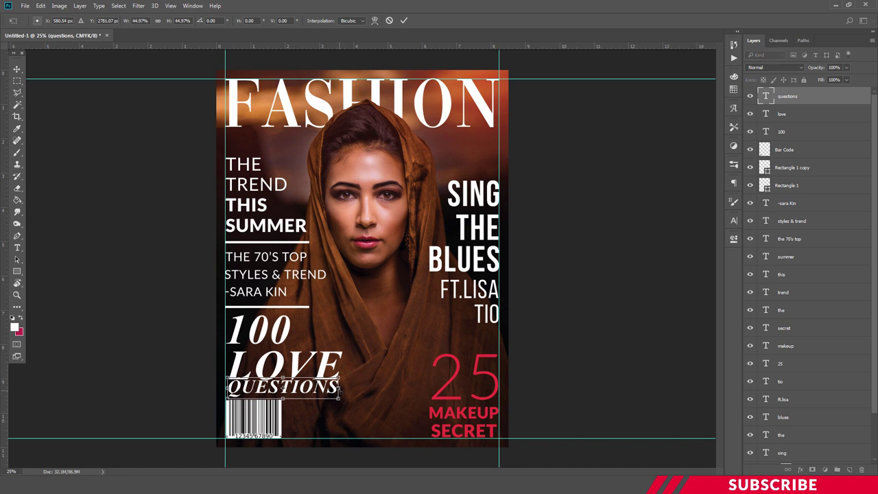
pyautogui.press('Return')
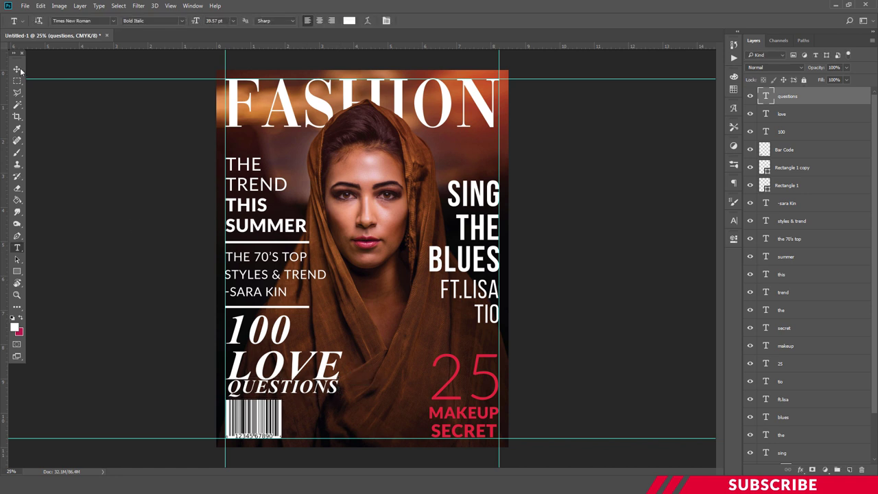
pyautogui.click(17, 69)
pyautogui.press('Down')
pyautogui.press('Down')
pyautogui.press('Down')
pyautogui.press('Down')
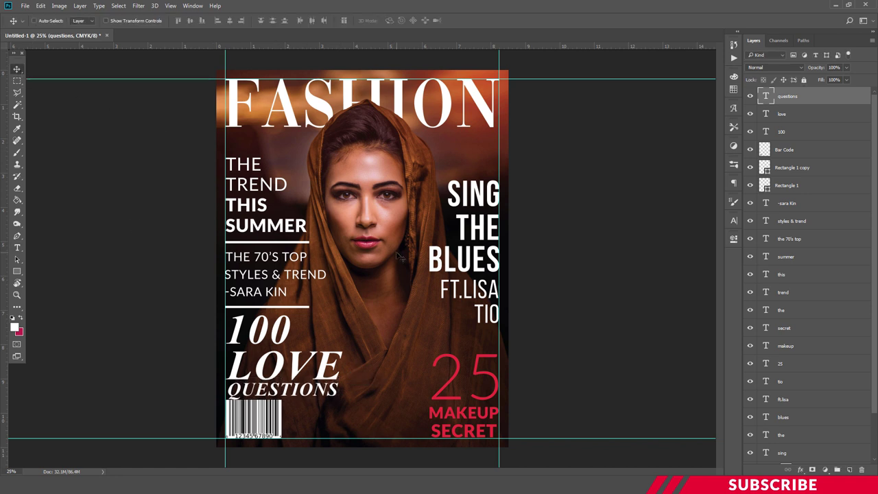
# - Select the questions, love and 100 layers and nudge the block up
pyautogui.press('Up')
pyautogui.press('Up')
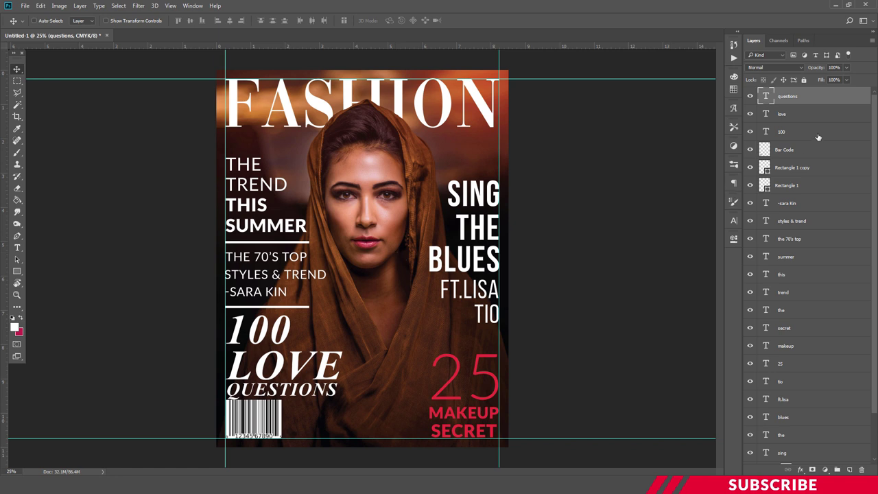
pyautogui.click(807, 117)
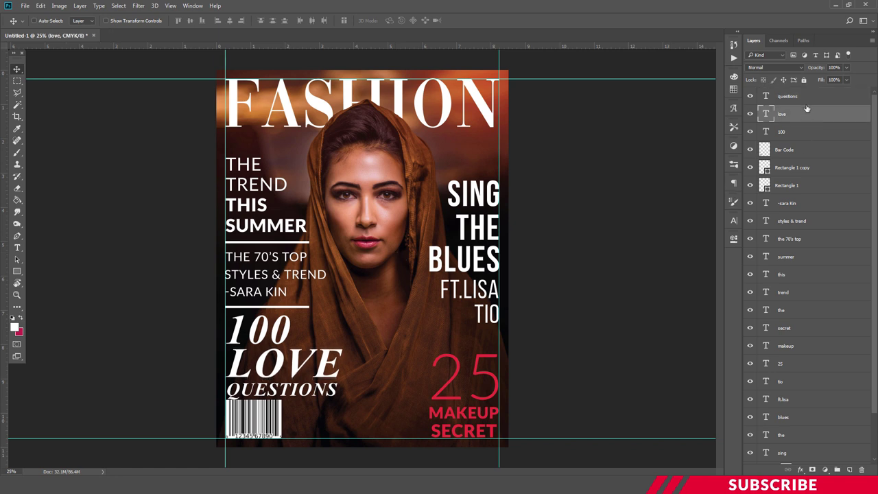
pyautogui.click(806, 103)
pyautogui.keyDown('shift'); pyautogui.click(787, 135); pyautogui.keyUp('shift')
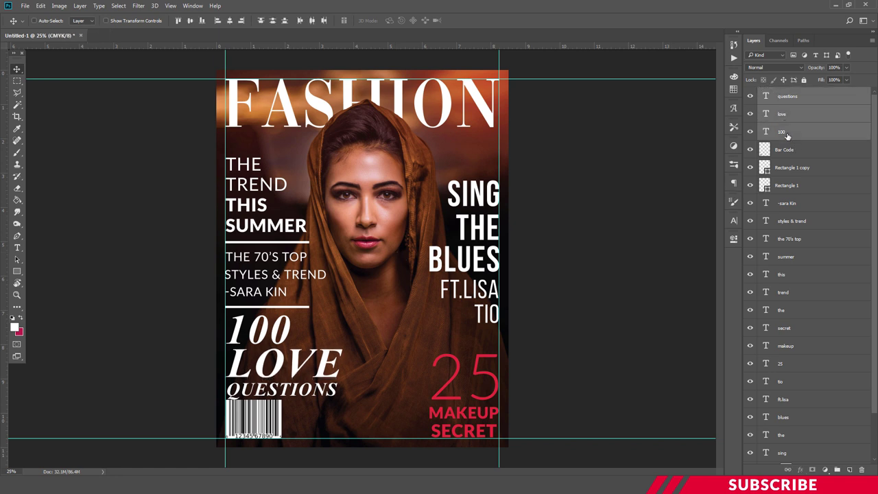
pyautogui.press('Up')
pyautogui.press('Up')
pyautogui.press('Up')
pyautogui.press('Up')
pyautogui.press('Up')
pyautogui.press('Up')
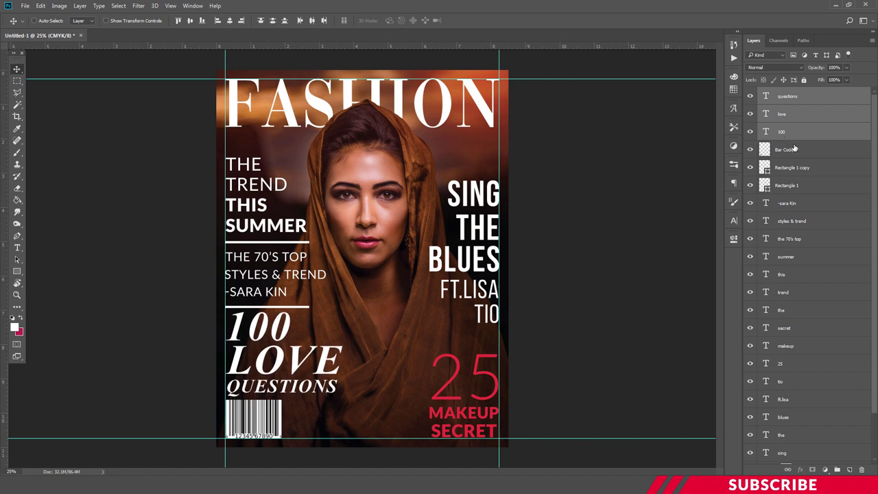
# - Select the Bar Code through 70's top layers and nudge them up then back down
pyautogui.click(794, 149)
pyautogui.click(795, 170)
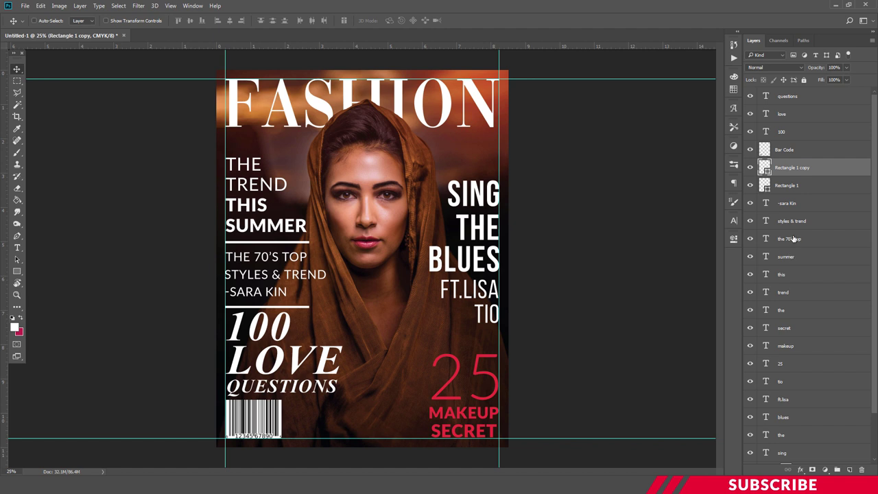
pyautogui.keyDown('shift'); pyautogui.click(793, 238); pyautogui.keyUp('shift')
pyautogui.press('Up')
pyautogui.press('Up')
pyautogui.press('Up')
pyautogui.press('Up')
pyautogui.press('Up')
pyautogui.press('Up')
pyautogui.press('Up')
pyautogui.press('Up')
pyautogui.press('Down')
pyautogui.press('Down')
pyautogui.press('Down')
pyautogui.press('Down')
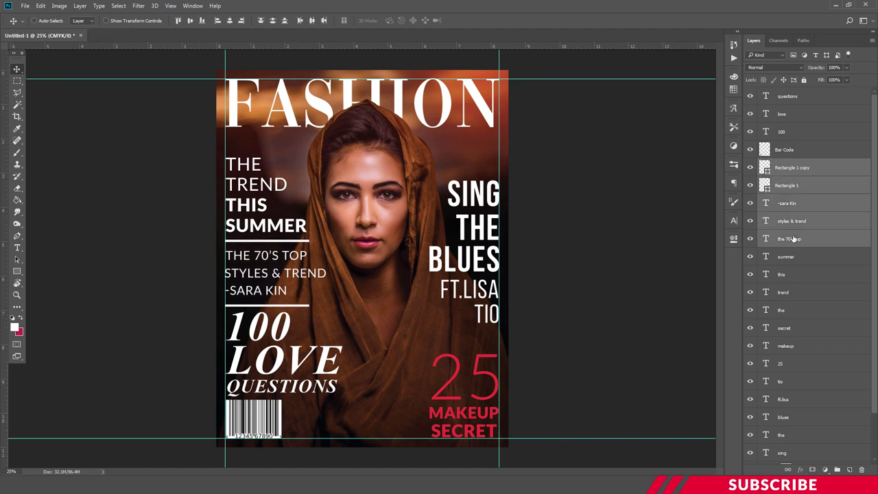
# - Reselect the questions, love and 100 layers and add a new empty layer on top
pyautogui.click(798, 131)
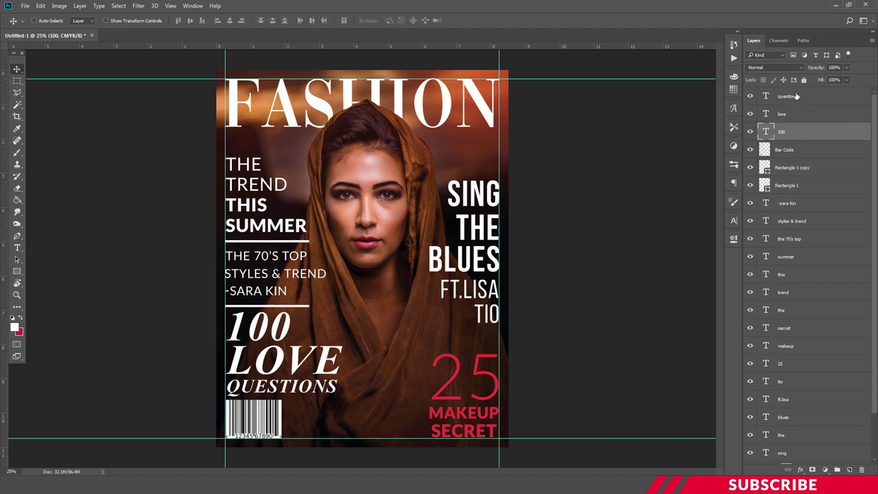
pyautogui.keyDown('shift'); pyautogui.click(796, 96); pyautogui.keyUp('shift')
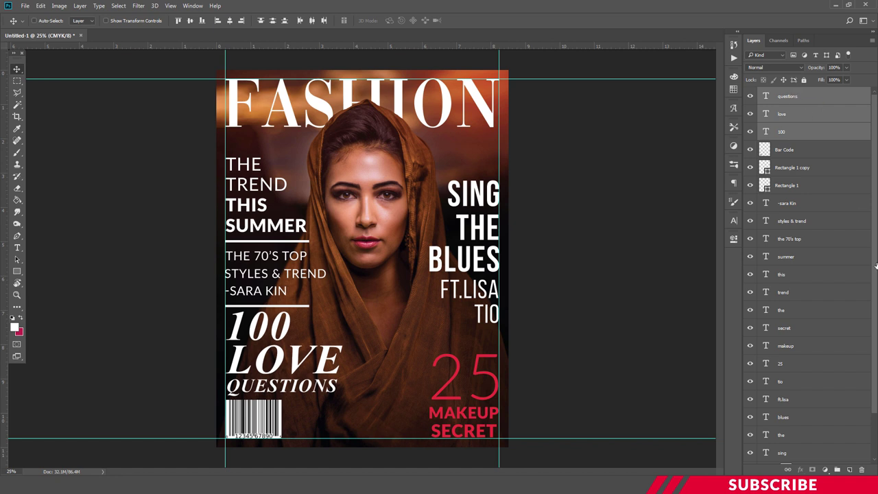
pyautogui.click(850, 469)
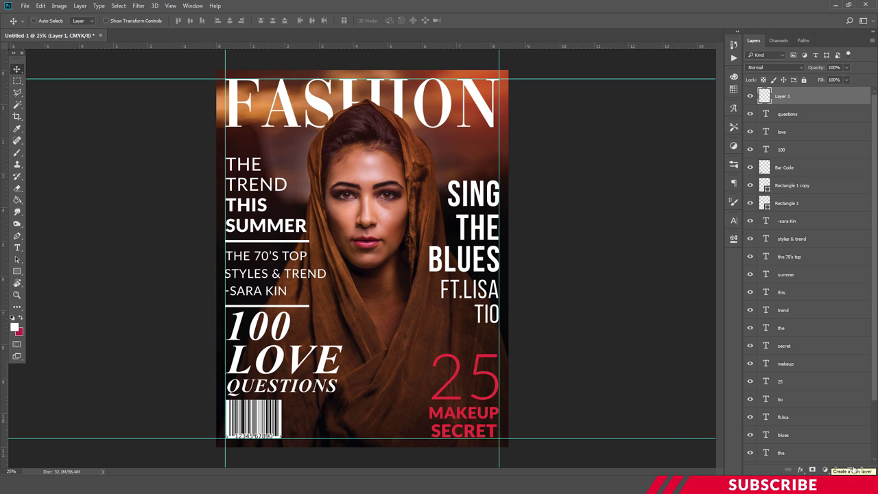
# - Type a '+ HAIR TIPS' line beside the barcode and set its font to Lato
pyautogui.press('t')
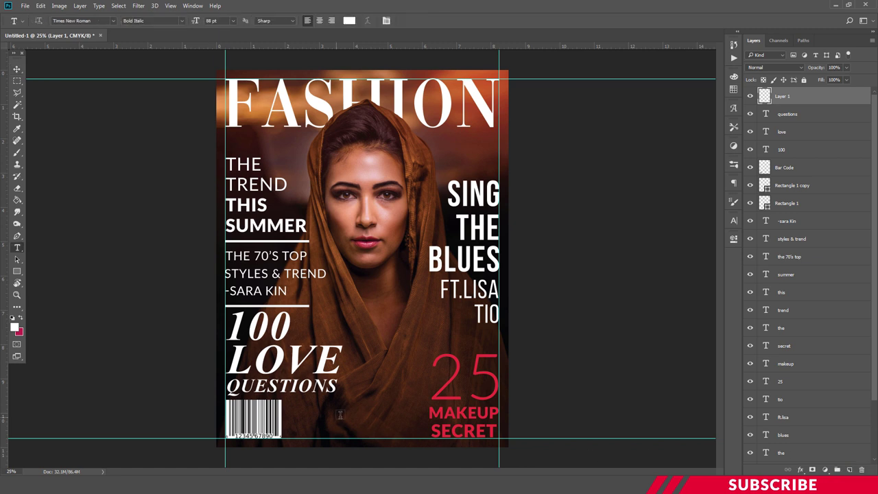
pyautogui.click(302, 412)
pyautogui.write('+ HAIR TIPS')
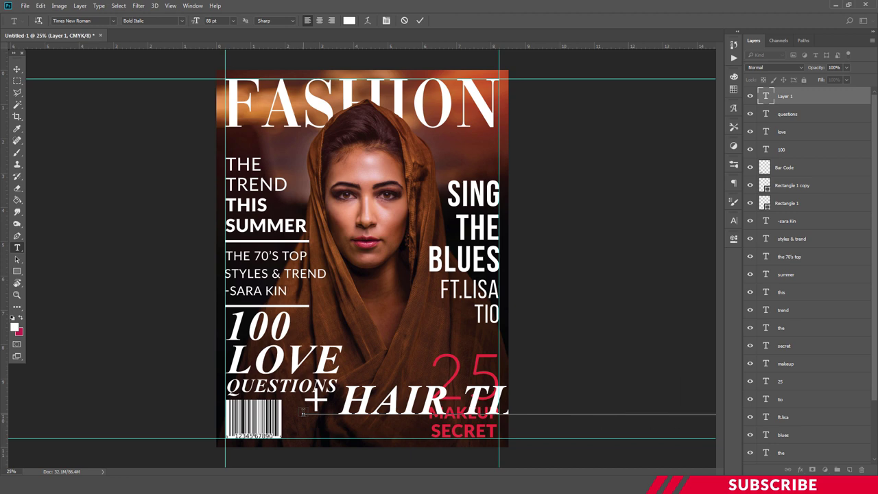
pyautogui.hotkey('ctrl', 'a')
pyautogui.click(94, 21)
pyautogui.write('lato')
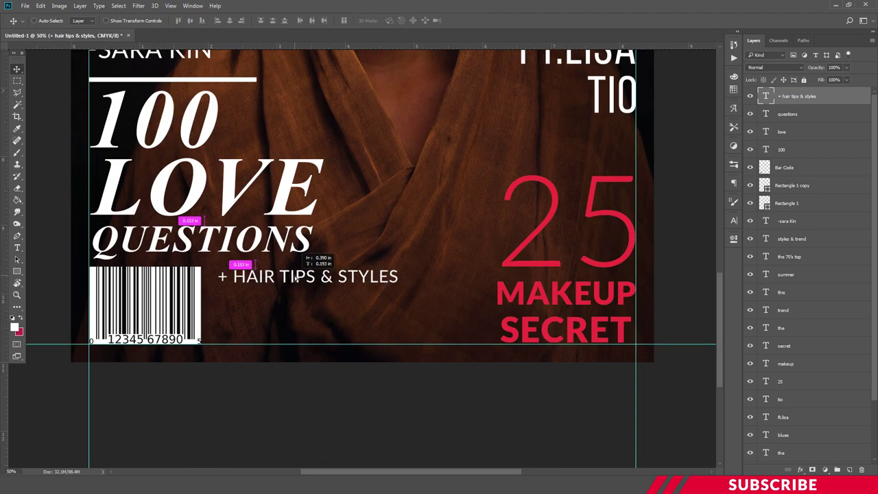
# - Retype the copies as PHOTOGRAPHY TIPS and FASHION BLUNDERS, align all three, and zoom out
pyautogui.moveTo(233, 299); pyautogui.dragTo(428, 305)
pyautogui.write('PHOTOGRAPHY TIPS + ')
pyautogui.write('FASHION BLUNDERS')
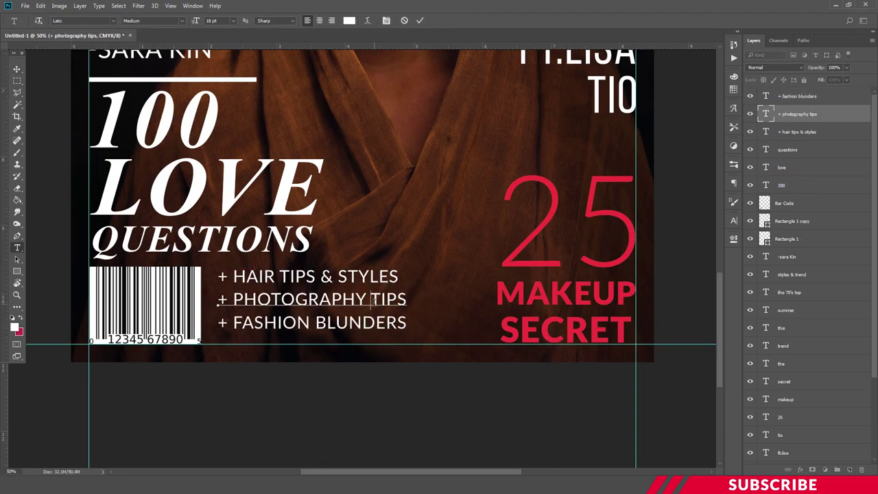
pyautogui.keyDown('shift'); pyautogui.click(798, 98); pyautogui.keyUp('shift')
pyautogui.hotkey('ctrl', 't')
pyautogui.press('Return')
pyautogui.hotkey('ctrl', '-')
pyautogui.hotkey('ctrl', '-')
pyautogui.hotkey('ctrl', '-')
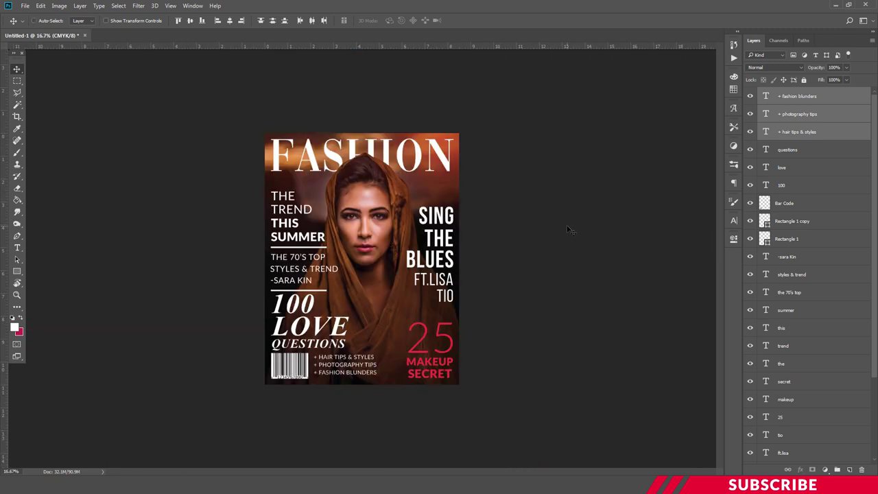
pyautogui.hotkey('ctrl', '+')
pyautogui.hotkey('ctrl', '-')
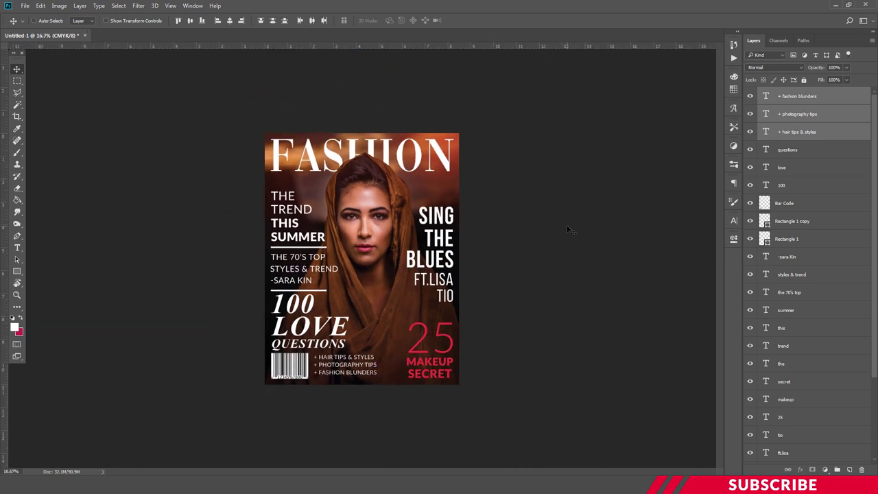